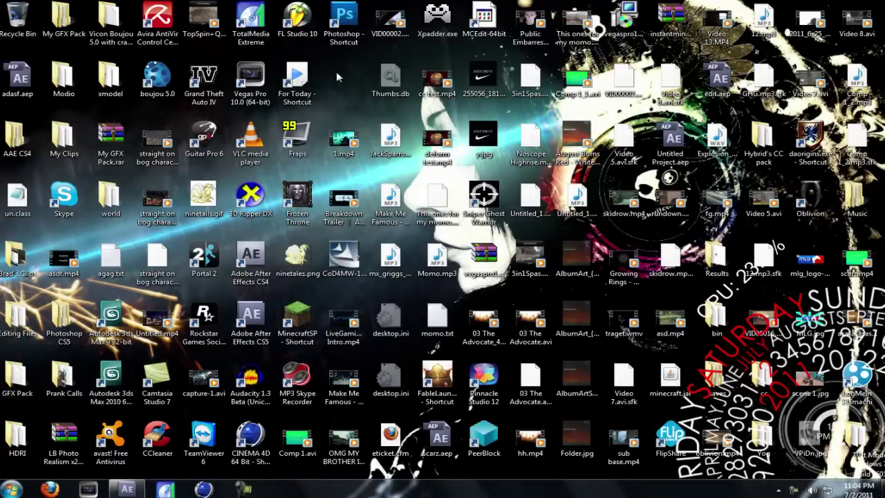
Import straight on bog character.mp4 from the desktop into the After Effects project and create a composition from it
left_click(151, 463)
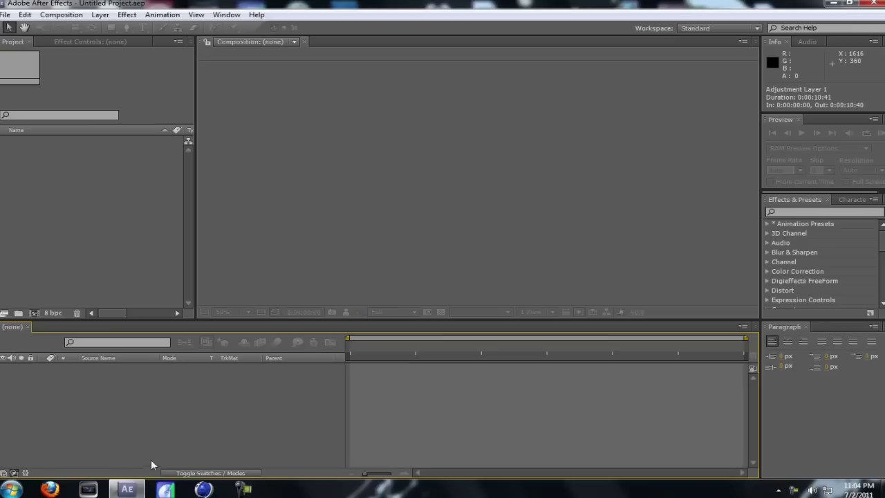
left_click(31, 148)
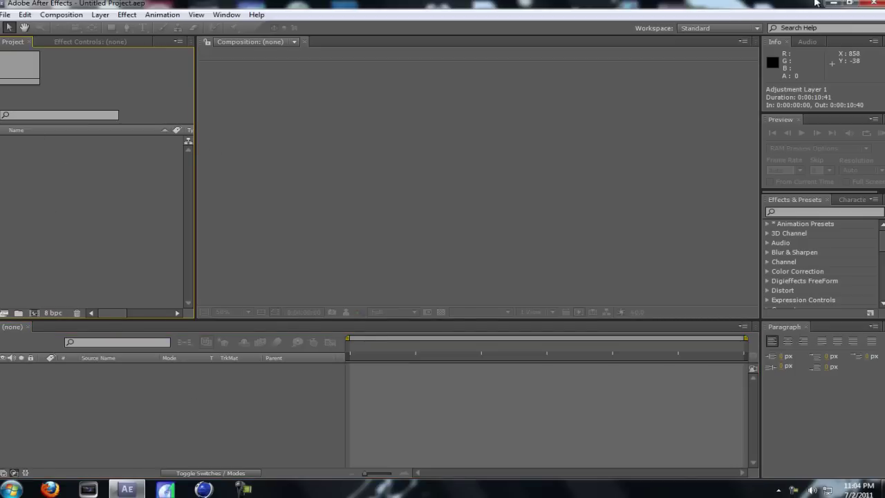
key("super+d")
left_click_drag(163, 149, 73, 207)
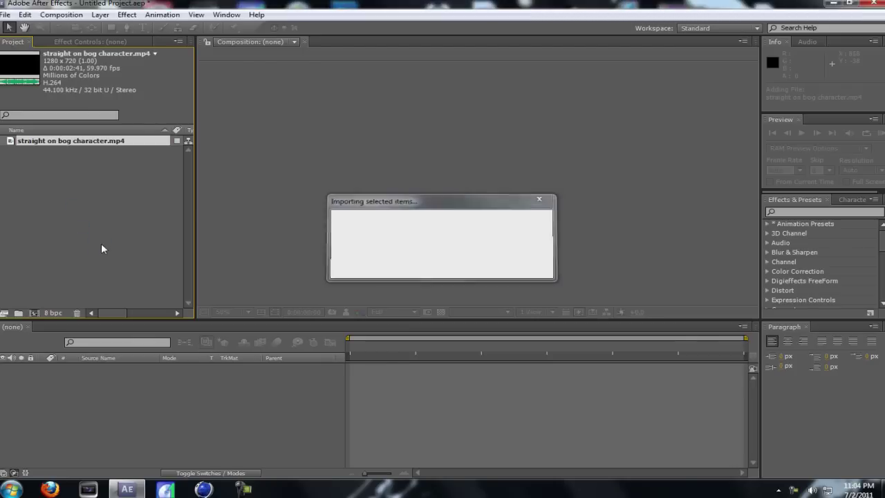
left_click_drag(69, 141, 406, 154)
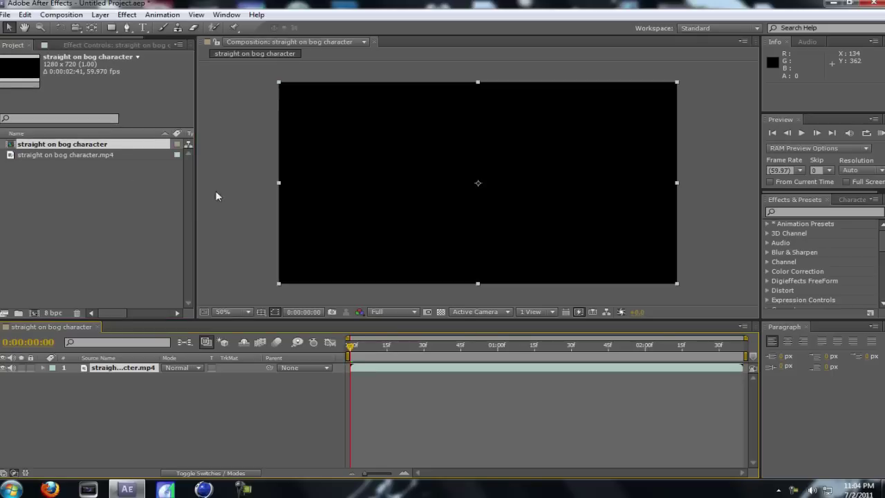
Scale the clip layer up slightly in the viewer to about 102% by 103%, and return the playhead to the start
left_click_drag(357, 353, 520, 349)
left_click_drag(677, 81, 682, 79)
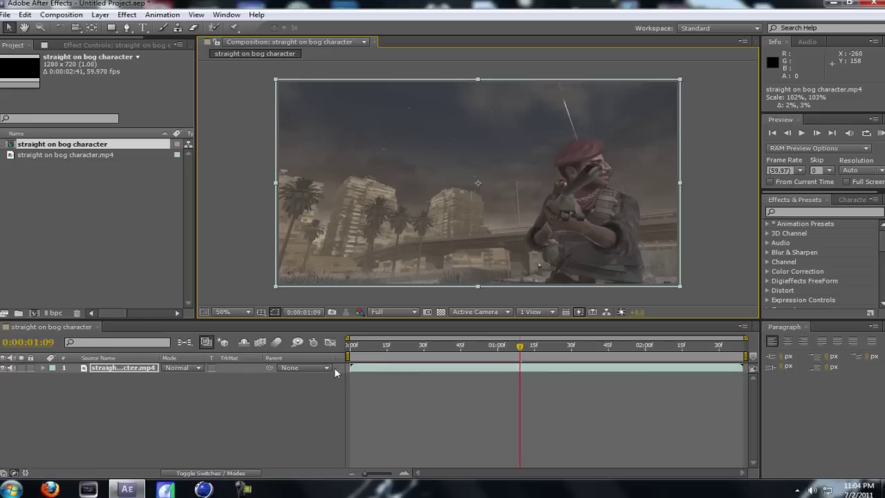
left_click(354, 349)
Extend the composition's duration to 0:00:10:41 and show its whole length in the timeline
left_click(62, 14)
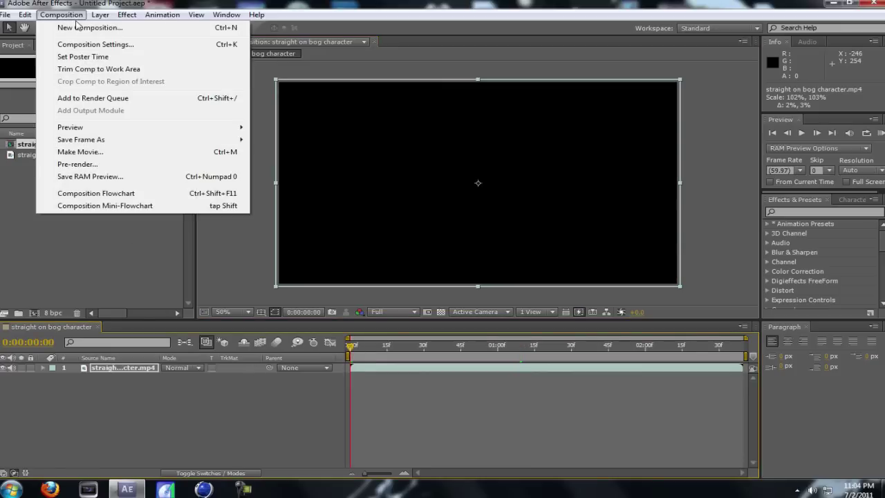
left_click(97, 46)
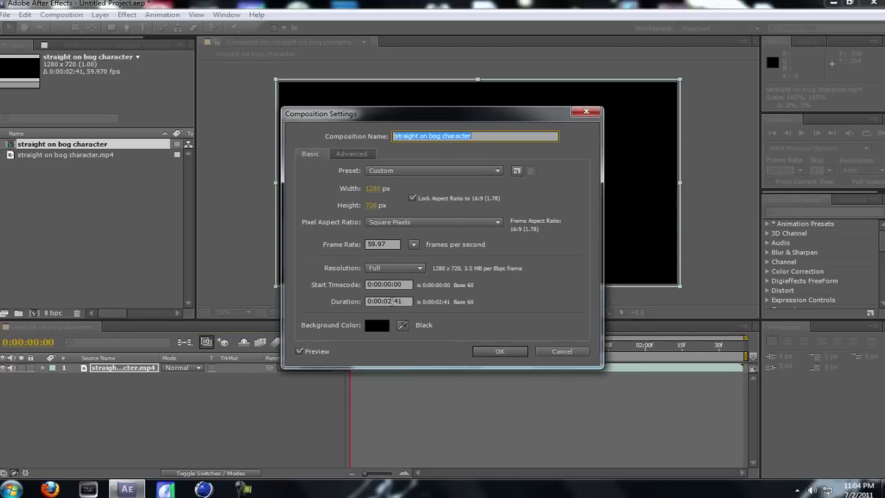
left_click(389, 301)
type("1")
left_click(498, 353)
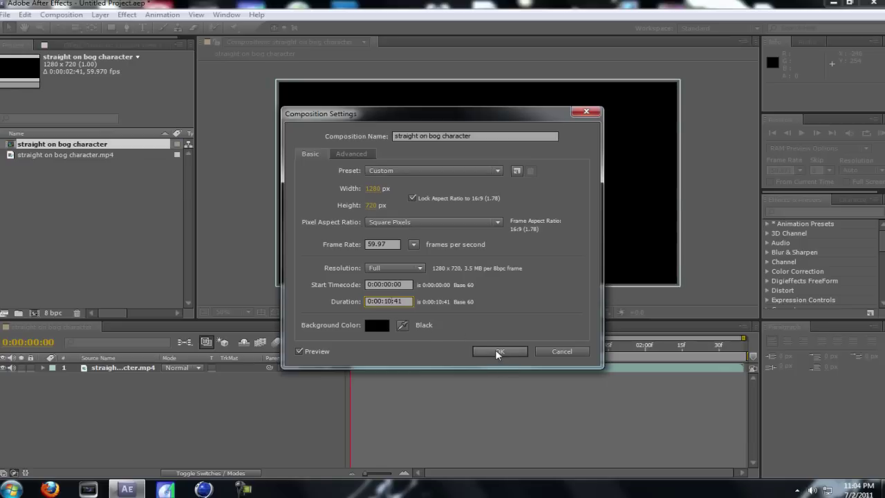
left_click_drag(395, 473, 352, 479)
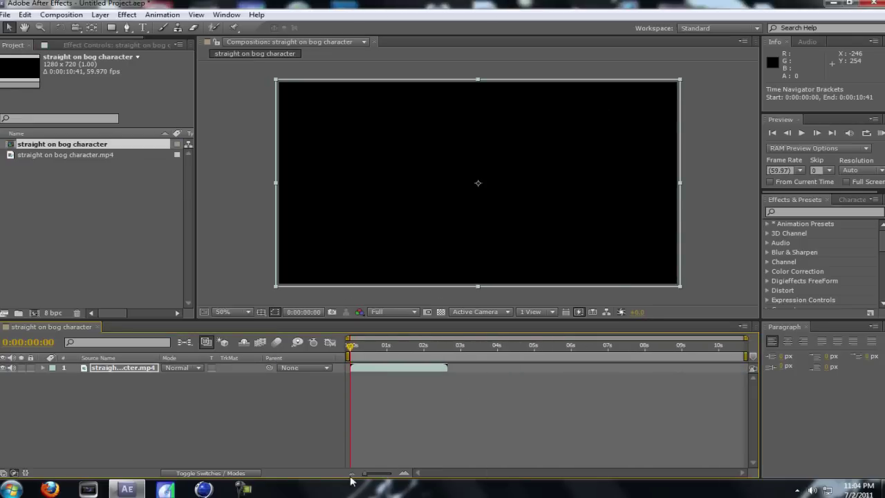
right_click(140, 372)
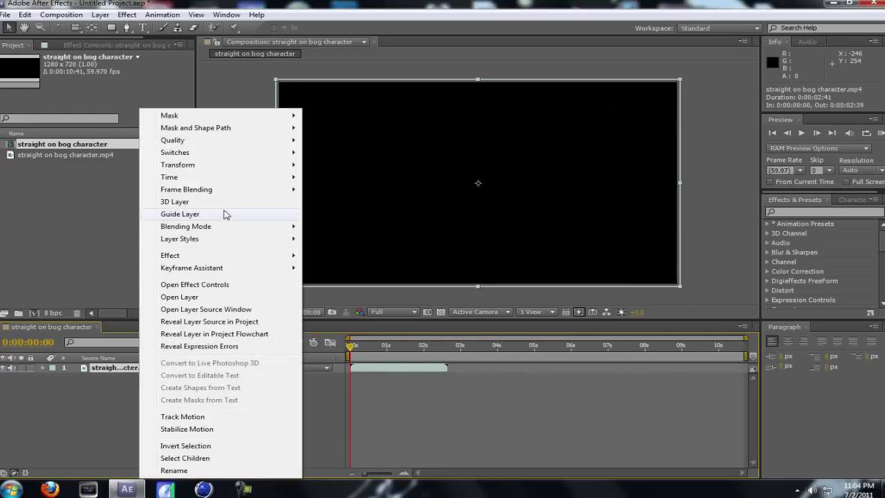
mouse_move(270, 181)
left_click(368, 189)
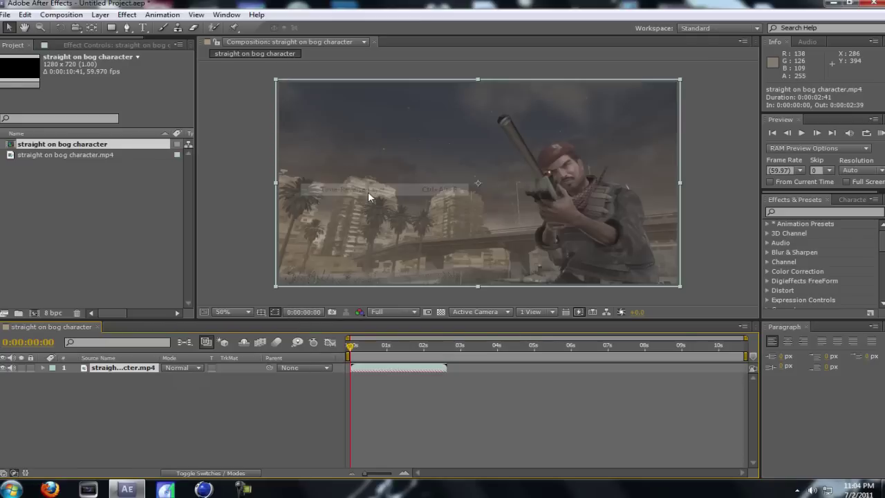
right_click(110, 378)
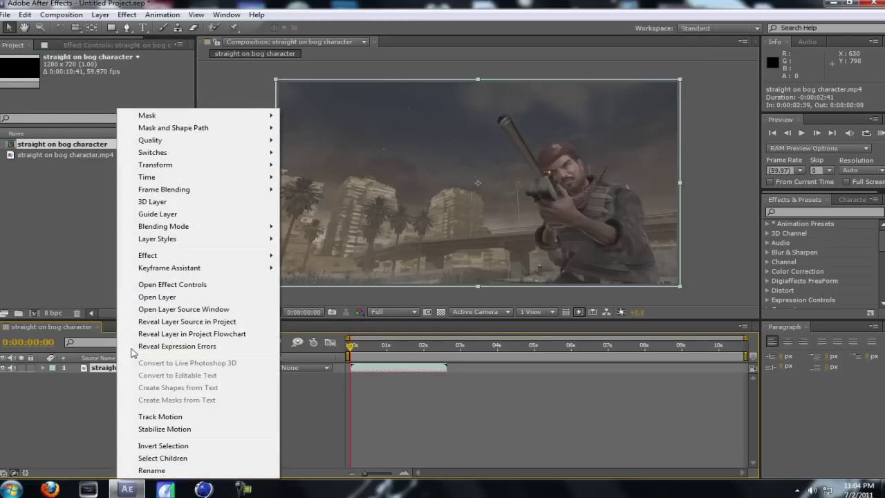
mouse_move(216, 179)
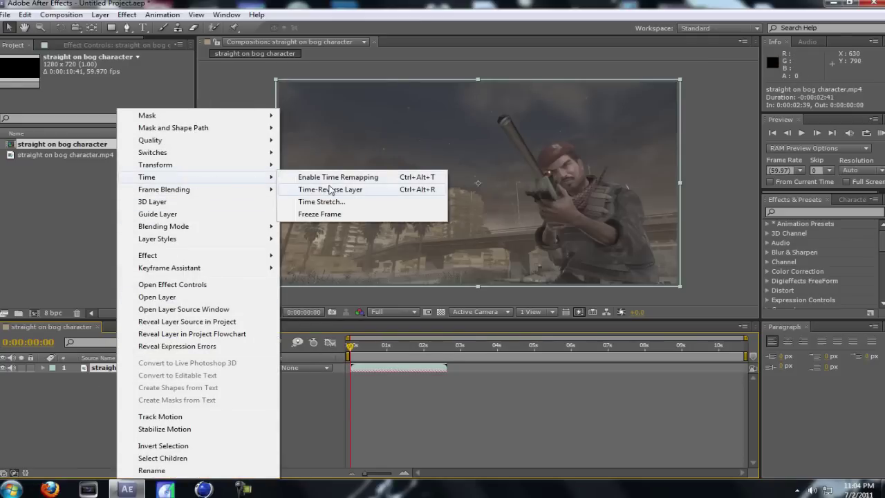
left_click(309, 178)
Enable time remapping on the clip layer and extend its out point past the end of the composition
right_click(123, 367)
mouse_move(228, 179)
left_click(332, 178)
left_click_drag(446, 367, 705, 393)
left_click_drag(350, 356, 420, 394)
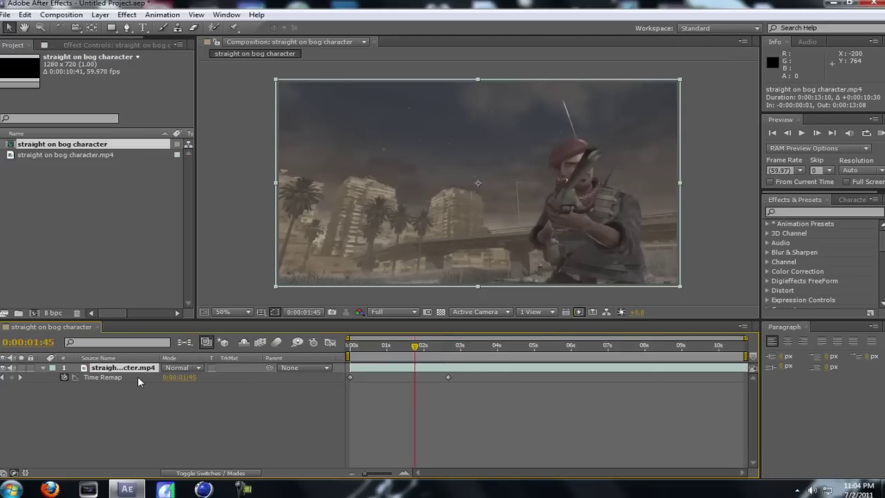
Apply the Twixtor effect to the clip layer and set its input frame rate to 59.94
left_click(126, 14)
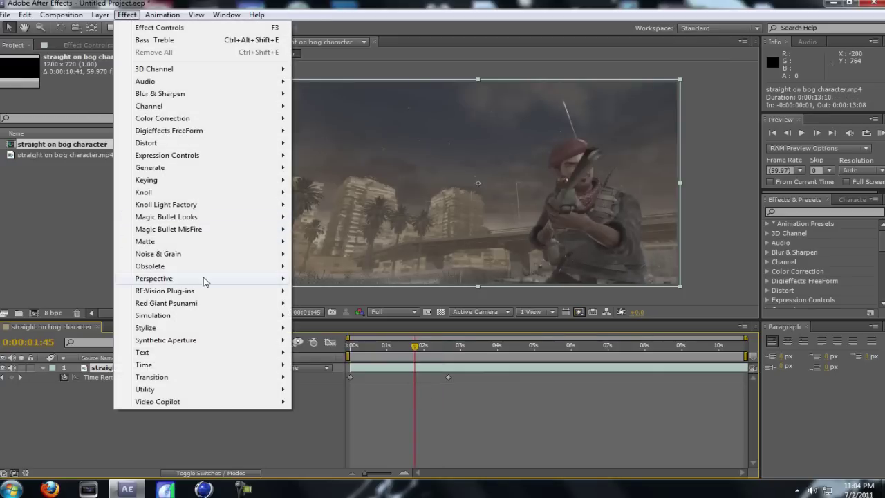
mouse_move(219, 294)
left_click(335, 338)
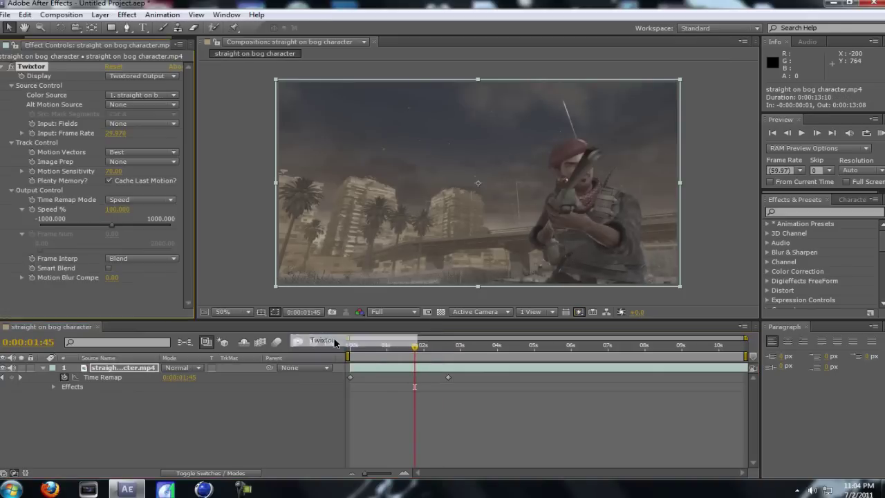
left_click(116, 133)
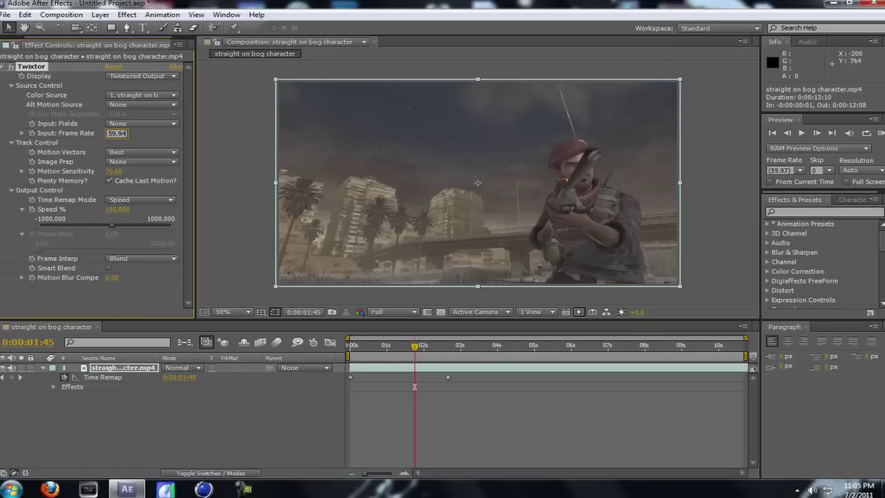
key("Return")
Set Twixtor's Speed to 20% with the playhead at the start, and move to about 0:00:05:01 to check the slowed footage
left_click_drag(381, 349, 350, 349)
left_click(122, 209)
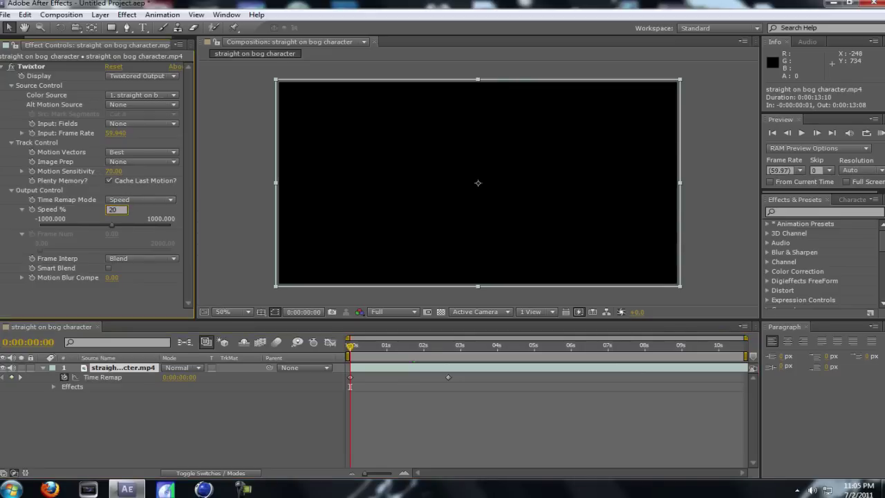
type("20")
key("Return")
left_click_drag(351, 349, 533, 391)
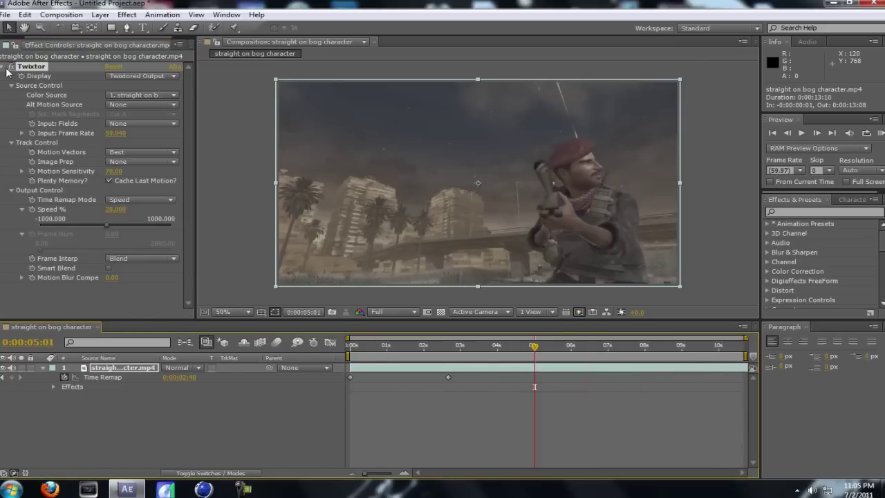
Pre-compose the clip layer as straight on bog character.mp4 Comp 1, moving all attributes into the new composition
left_click(4, 68)
left_click(43, 367)
left_click(102, 370)
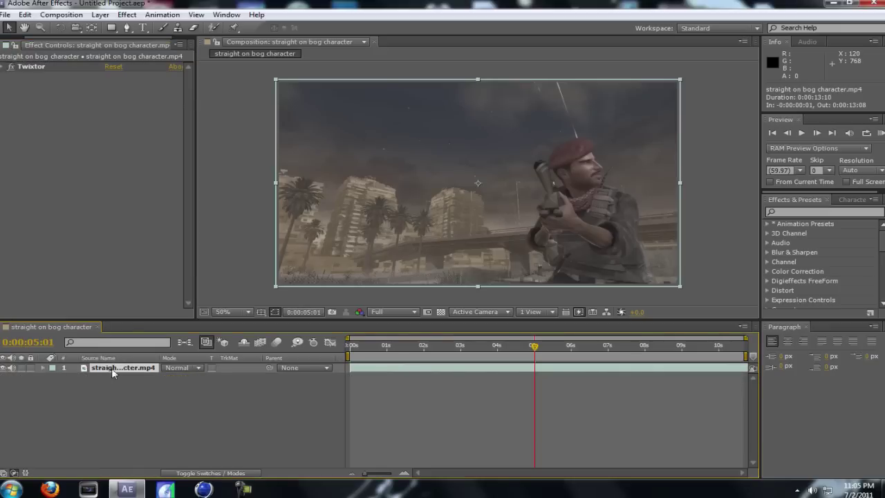
left_click(100, 15)
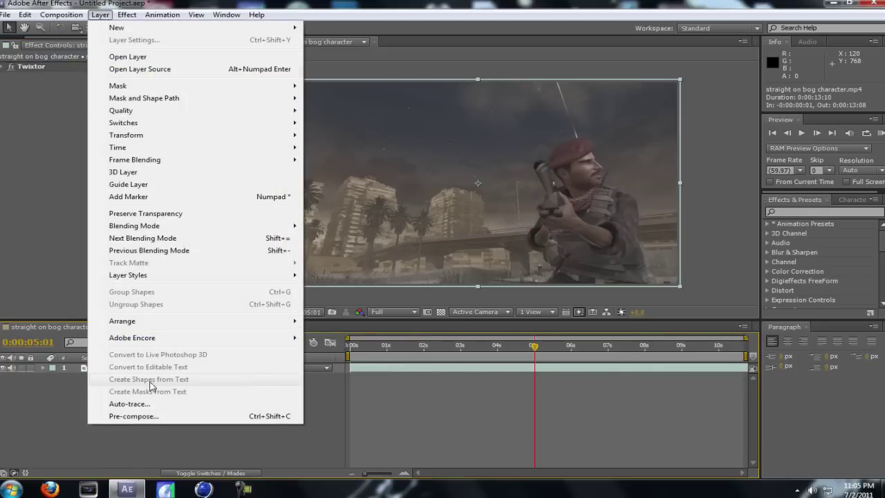
left_click(166, 417)
left_click(338, 250)
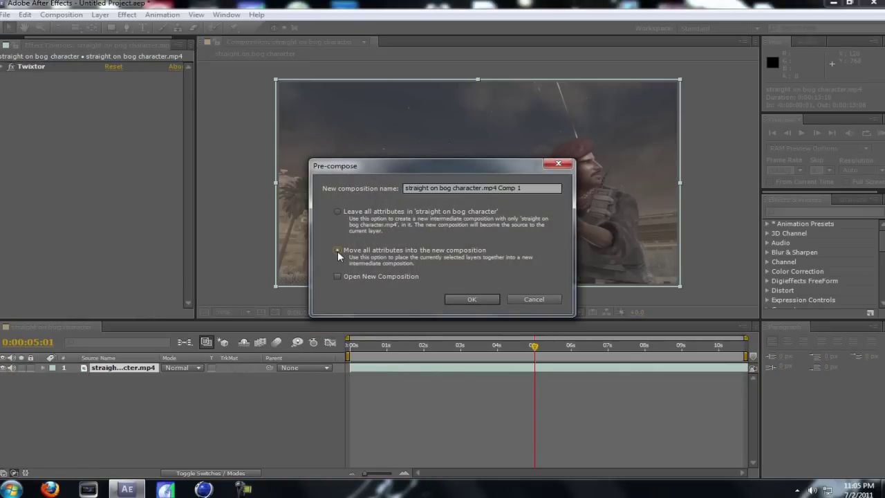
left_click(484, 301)
Duplicate the pre-composed layer so that two copies are stacked in the timeline
left_click(138, 369)
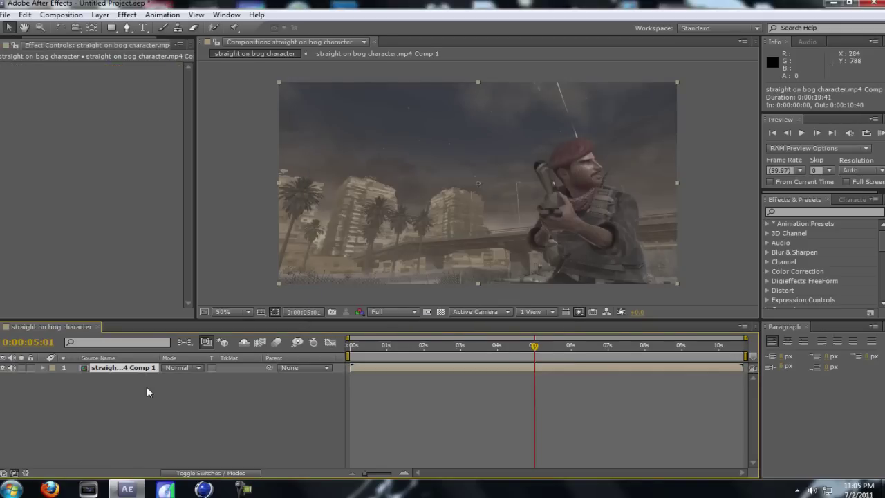
key("ctrl+v")
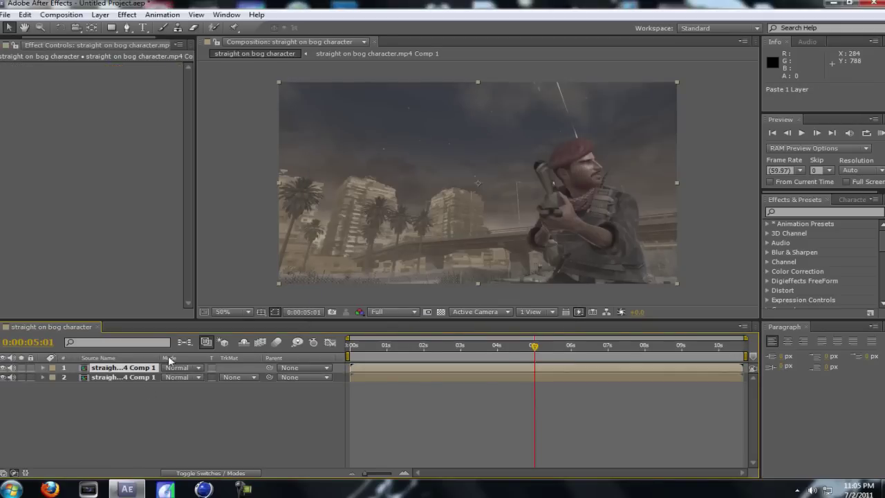
left_click(127, 377)
Start a Pen tool mask on the upper copy, tracing from below the frame up along the soldier's elbow and forearm to the gun
left_click(118, 369)
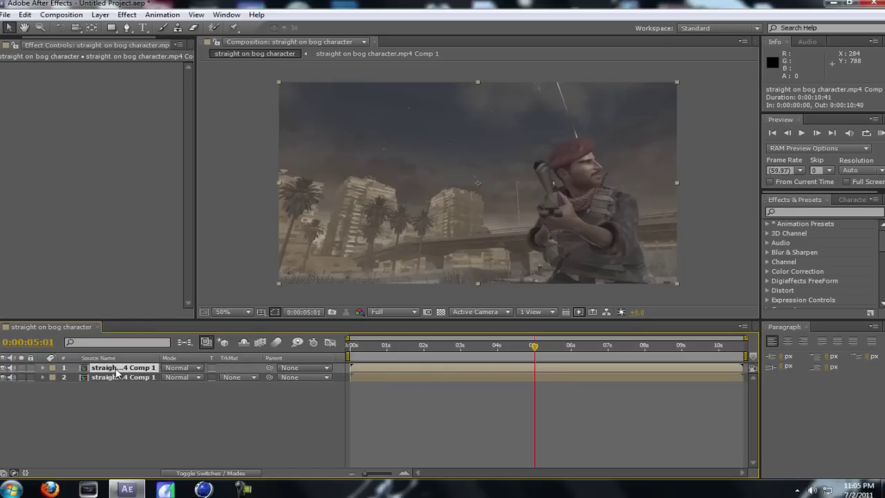
left_click(127, 28)
left_click_drag(539, 229, 467, 215)
scroll(467, 214, "up", 2)
left_click_drag(466, 297, 456, 313)
left_click(441, 213)
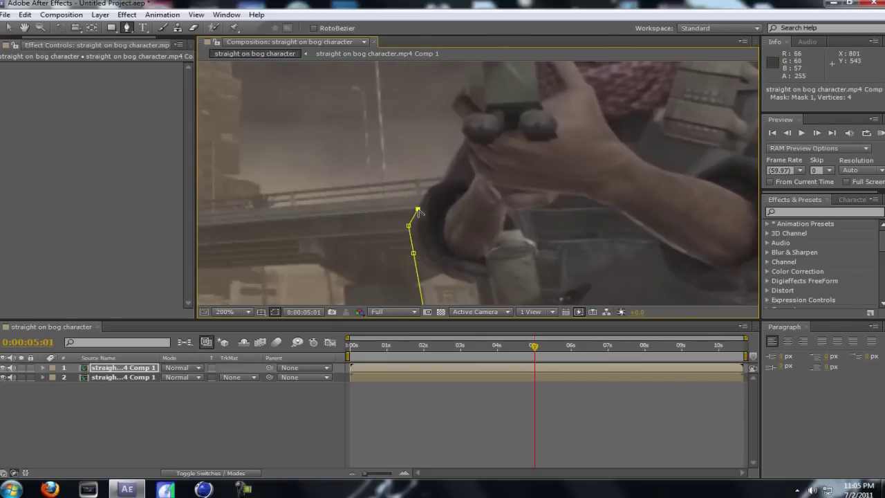
left_click(429, 187)
left_click(442, 182)
left_click(447, 165)
left_click(457, 152)
left_click(462, 127)
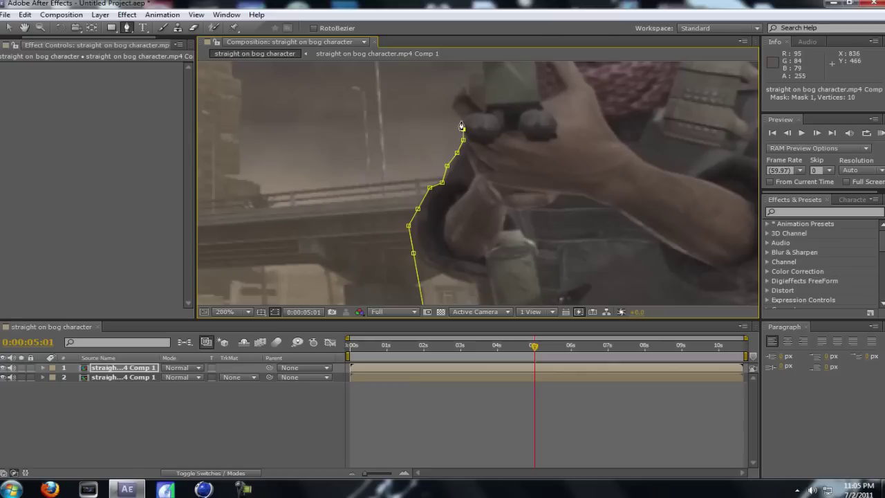
left_click(467, 106)
Continue the mask across the soldier's upper body and down his other arm, closing it below the frame
key("comma")
left_click(468, 107)
left_click(658, 101)
left_click(671, 161)
key("period")
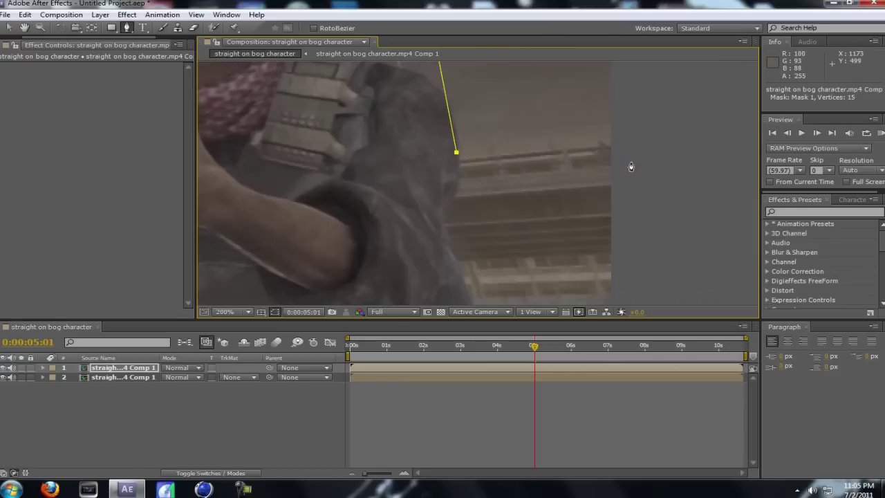
left_click(461, 176)
left_click(459, 188)
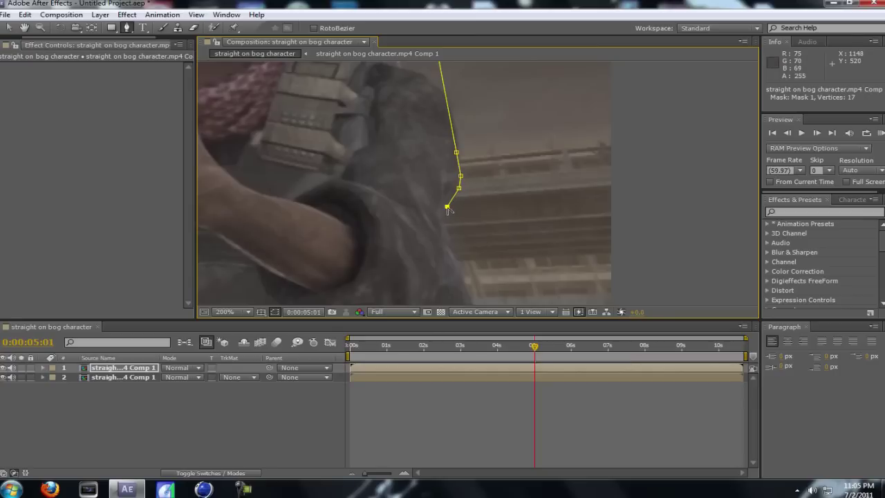
left_click(444, 226)
scroll(446, 228, "down", 1)
left_click(475, 267)
scroll(466, 285, "down", 2)
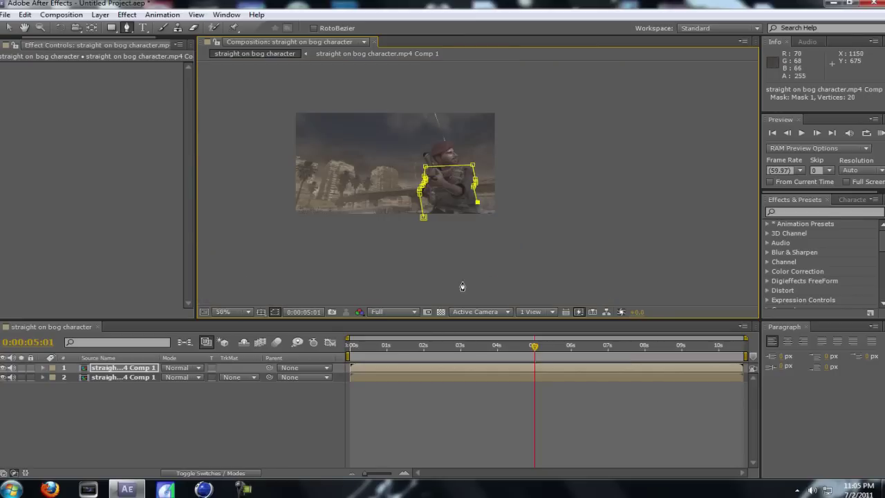
left_click(476, 228)
left_click(423, 220)
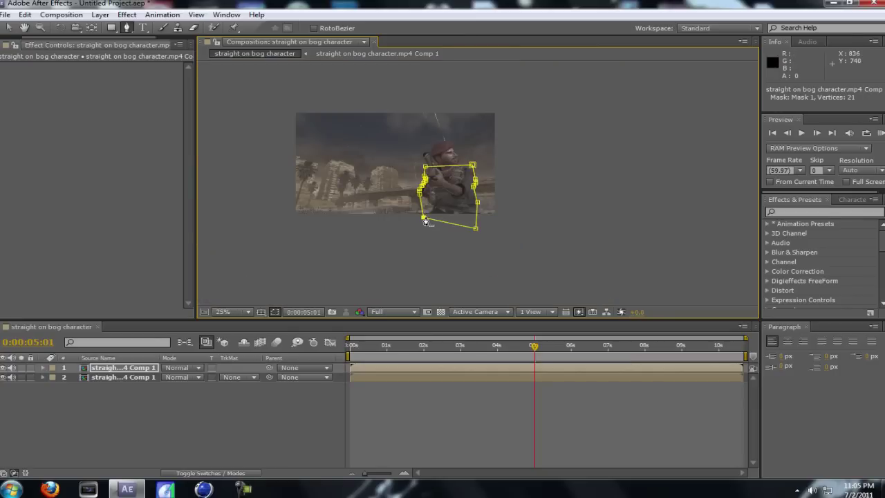
Hide the lower copy temporarily to inspect the masked cut-out of the soldier, and show it again
left_click(4, 378)
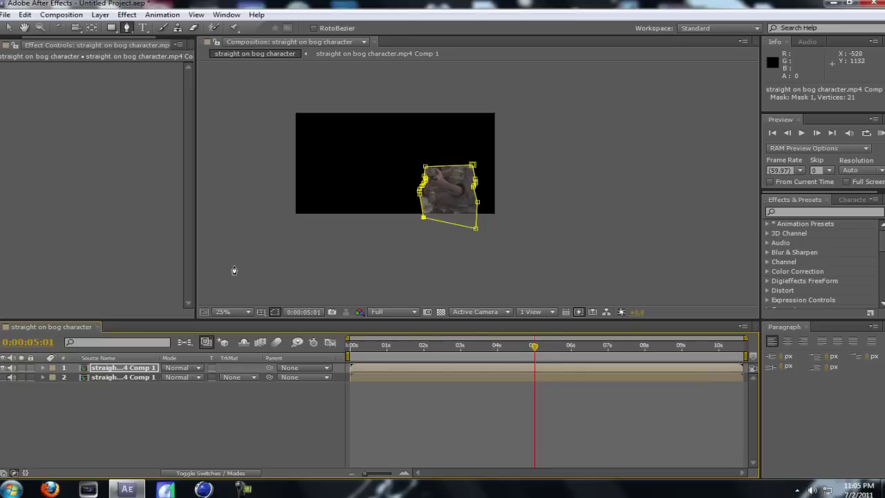
scroll(308, 209, "up", 1)
scroll(423, 255, "up", 1)
left_click_drag(423, 255, 458, 212)
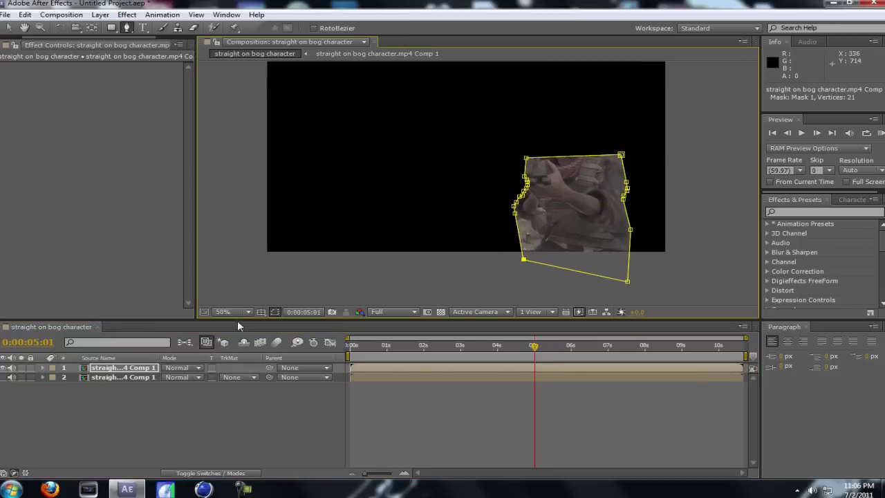
left_click(3, 377)
Create a 1280 × 720 px black solid and place it between the two pre-composed layers
left_click(107, 368)
right_click(126, 411)
mouse_move(228, 300)
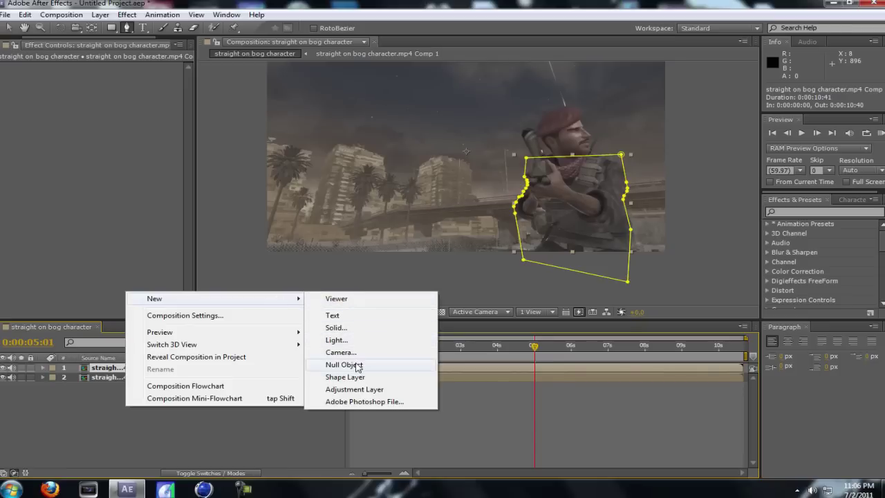
left_click(365, 330)
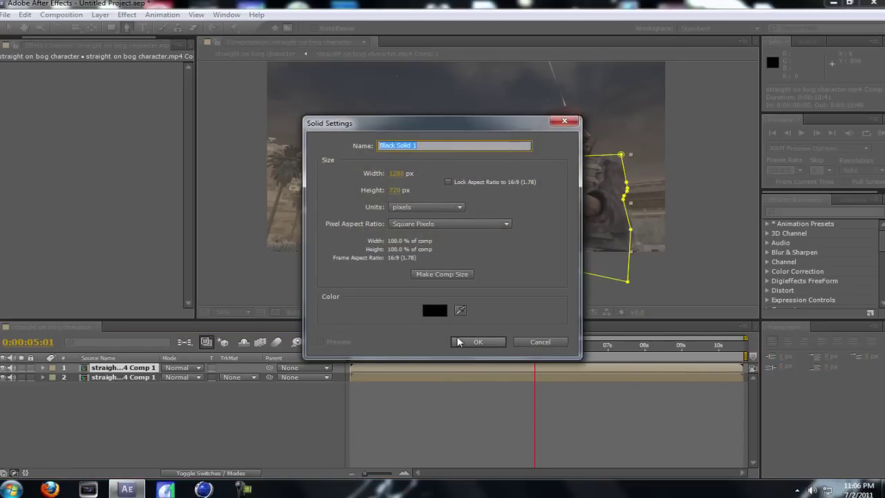
left_click(457, 342)
left_click_drag(113, 370, 116, 378)
Apply the Audio Spectrum effect from the Generate category to the black solid
right_click(102, 192)
left_click(84, 110)
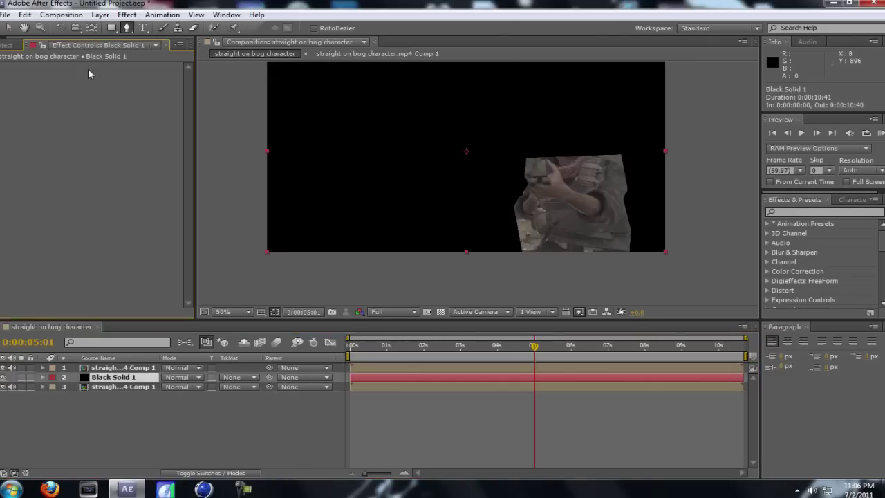
left_click(127, 14)
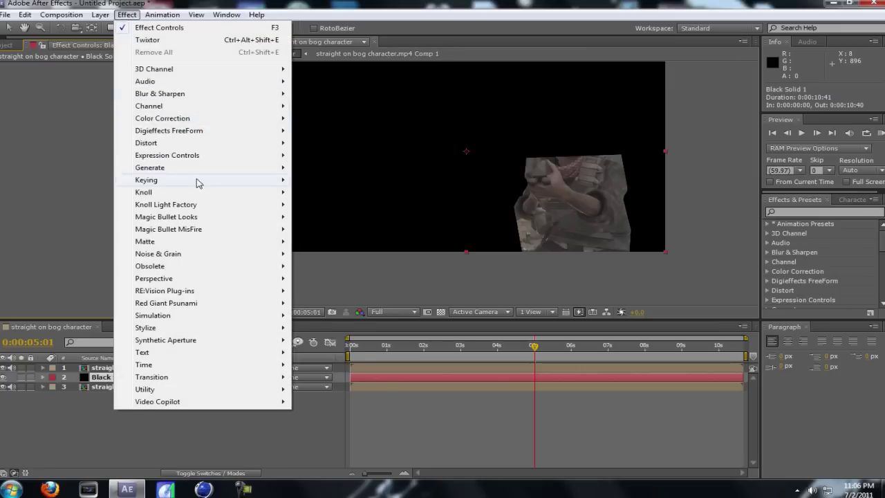
mouse_move(242, 166)
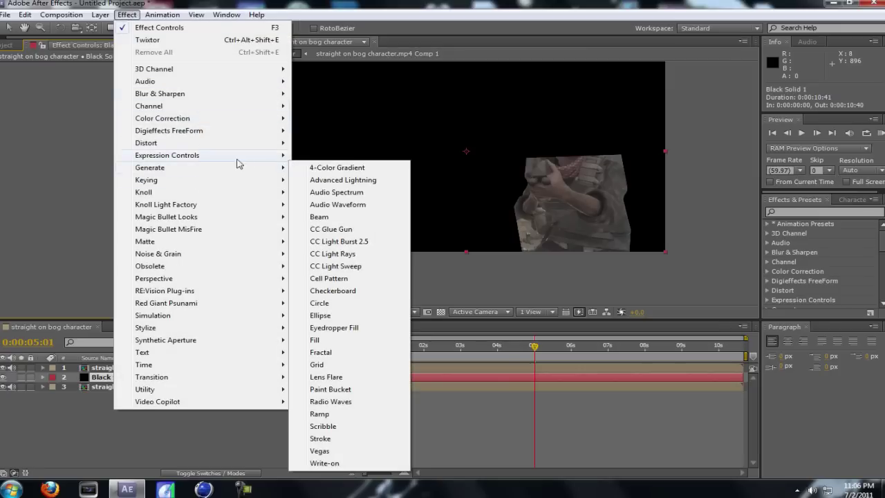
left_click(361, 193)
Place the Audio Spectrum's start point on the bridge near the palm trees, at about 418, 567.5
scroll(266, 239, "up", 2)
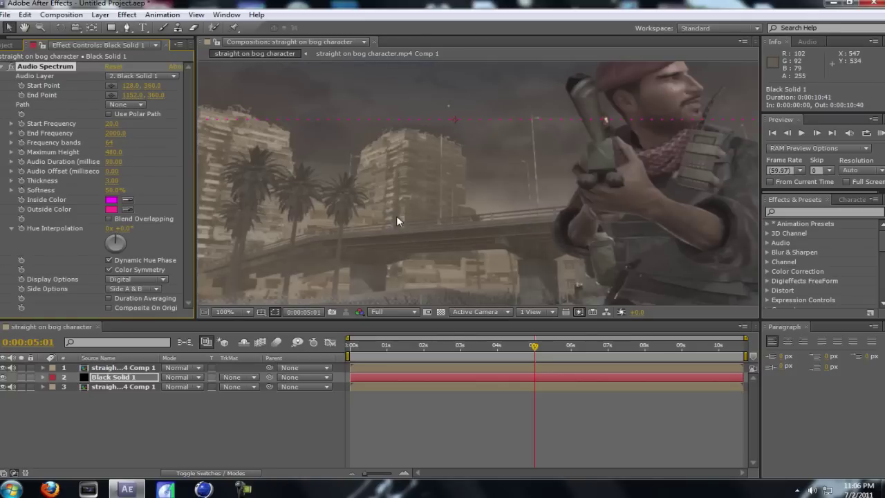
left_click_drag(252, 191, 491, 220)
scroll(491, 219, "up", 4)
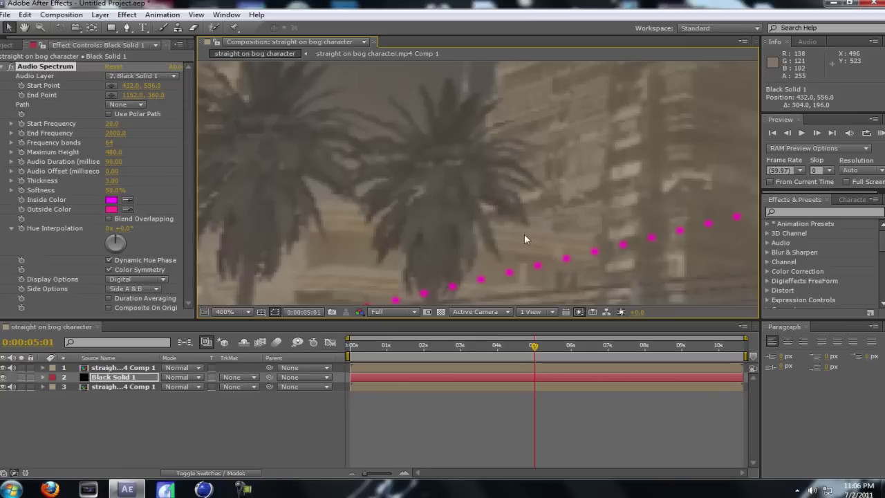
left_click_drag(482, 188, 446, 208)
Place the Audio Spectrum's end point on the bridge behind the soldier at the frame edge, at about 1276.5, 481.5, and check the alignment
scroll(303, 250, "down", 2)
left_click_drag(502, 203, 304, 229)
left_click_drag(569, 189, 293, 253)
left_click_drag(647, 191, 488, 211)
left_click_drag(463, 125, 562, 227)
left_click_drag(618, 264, 617, 258)
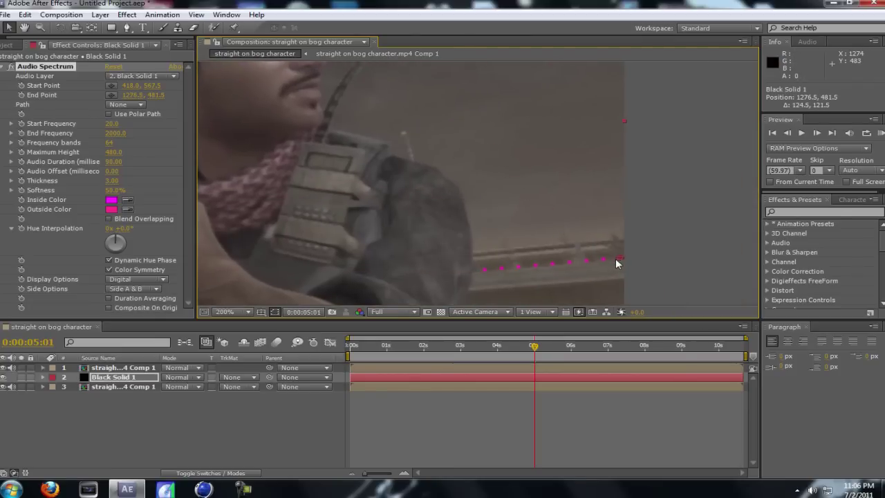
scroll(396, 267, "down", 2)
scroll(391, 235, "up", 2)
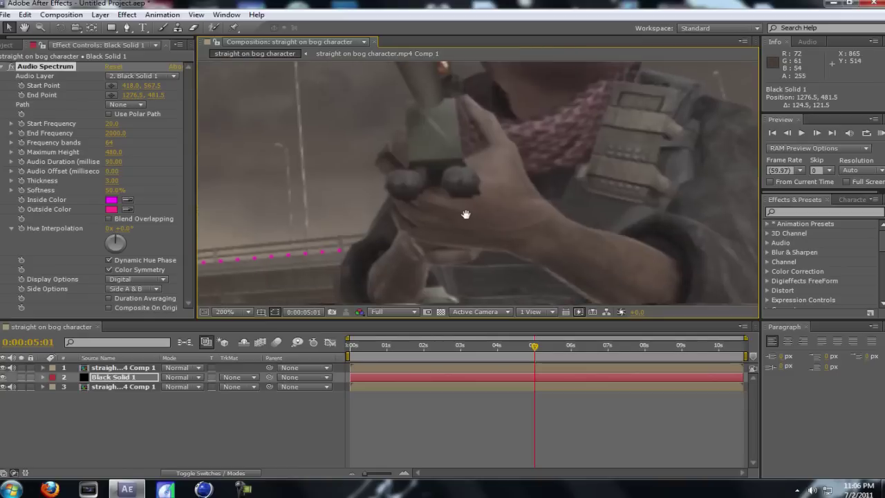
scroll(403, 239, "down", 3)
scroll(403, 239, "up", 2)
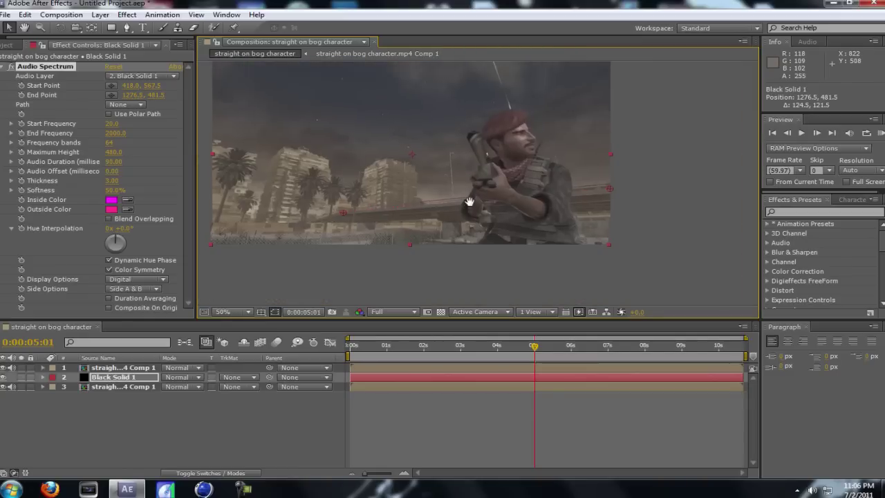
Set the feather of the soldier mask on the uppermost layer to 10 pixels
left_click(100, 369)
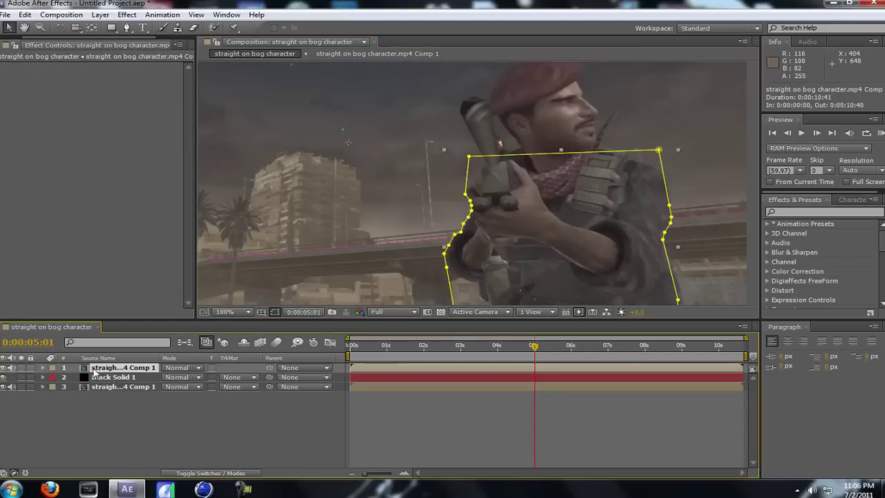
left_click(42, 368)
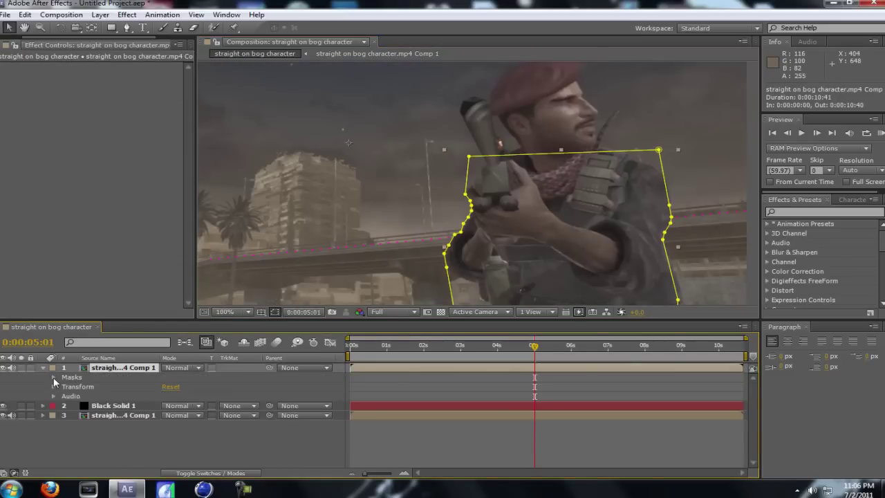
left_click(53, 378)
left_click(64, 386)
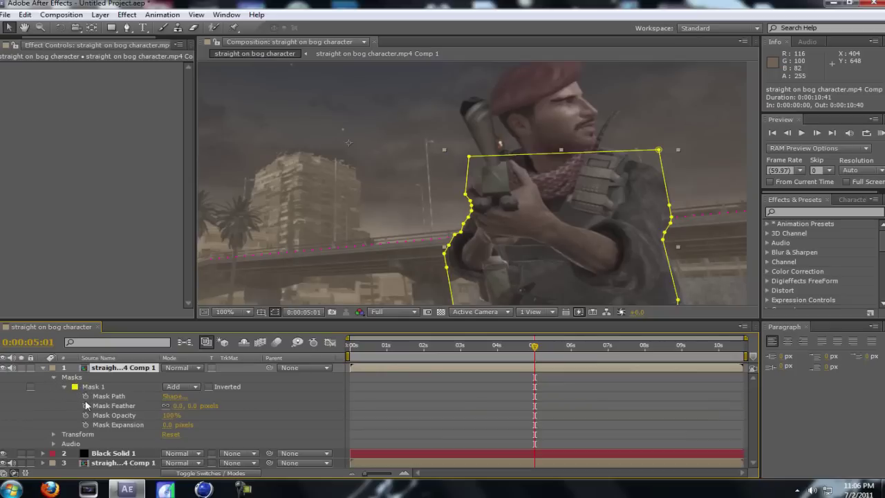
left_click(180, 405)
left_click(262, 427)
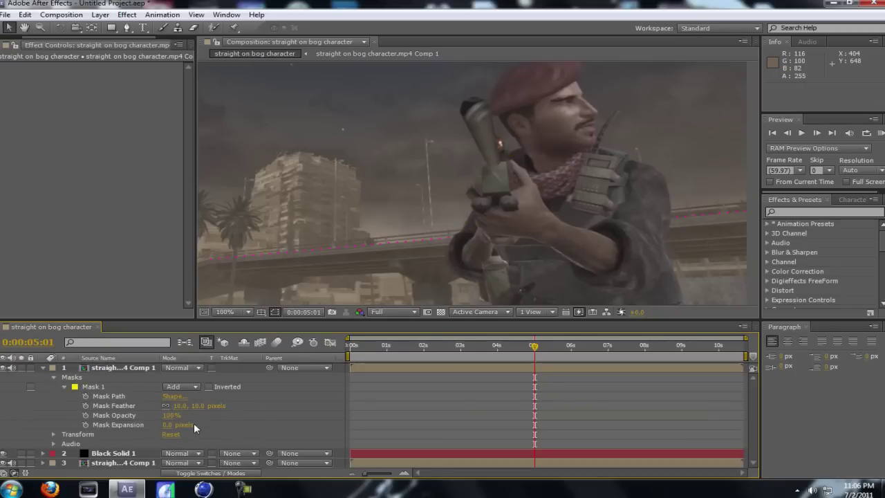
Set the soldier mask's expansion to 10 pixels and collapse the layer's properties
left_click(172, 423)
type("10")
key("Return")
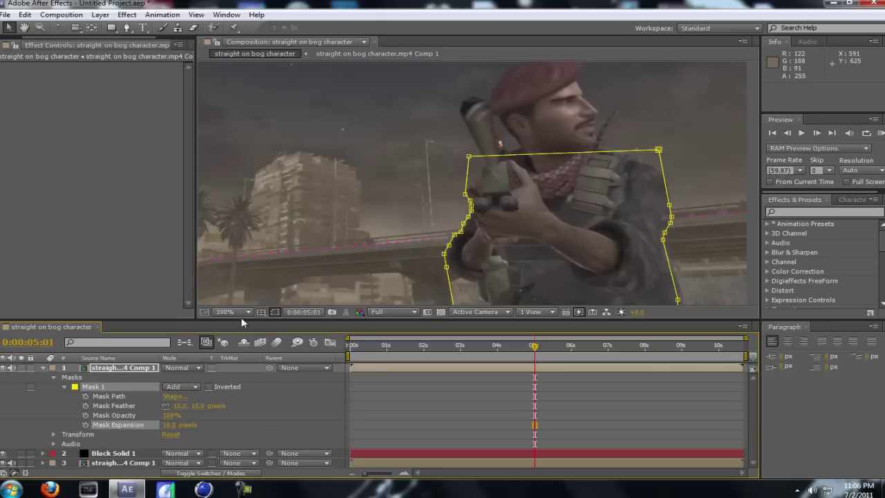
left_click(104, 369)
left_click(42, 369)
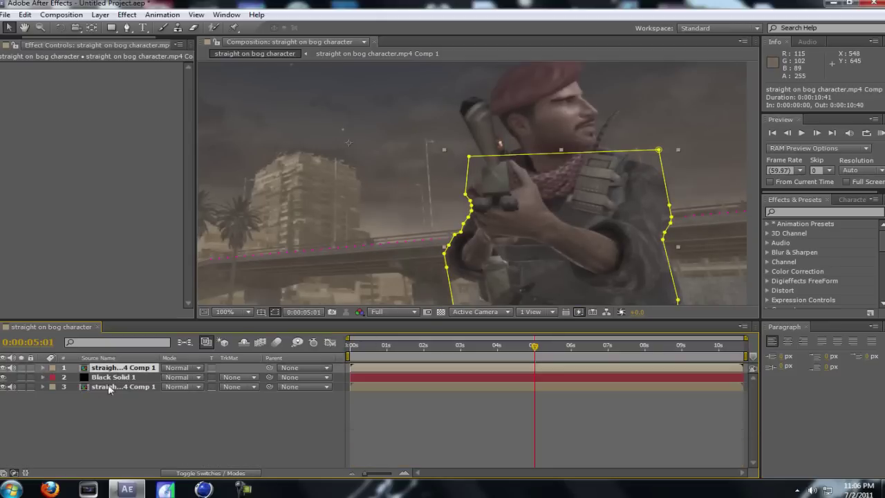
Set the solid's Audio Spectrum to maximum height 720, thickness 5.10, softness 100% and Side A, and check it at 0:00:02:45
left_click(118, 378)
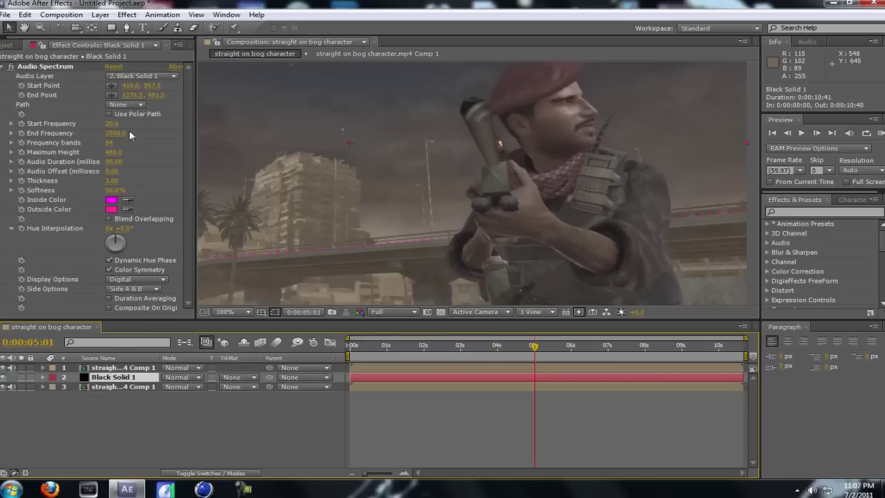
left_click(58, 70)
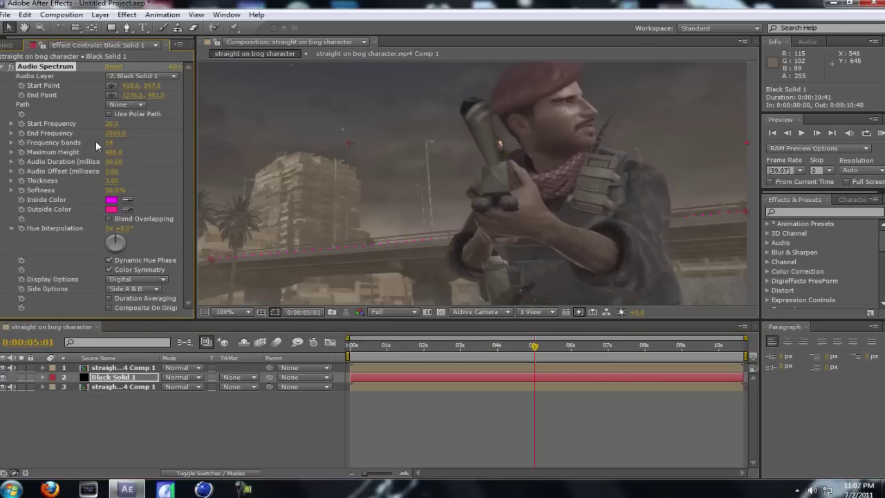
left_click(114, 152)
left_click(147, 149)
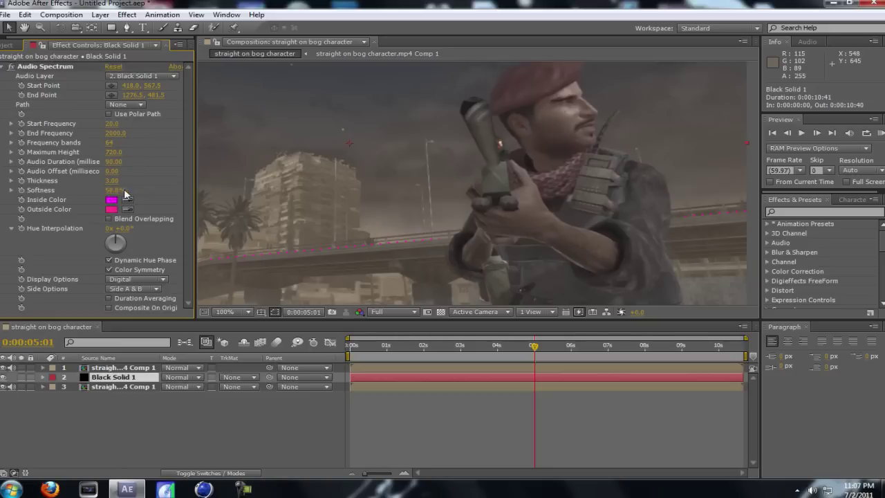
left_click(112, 191)
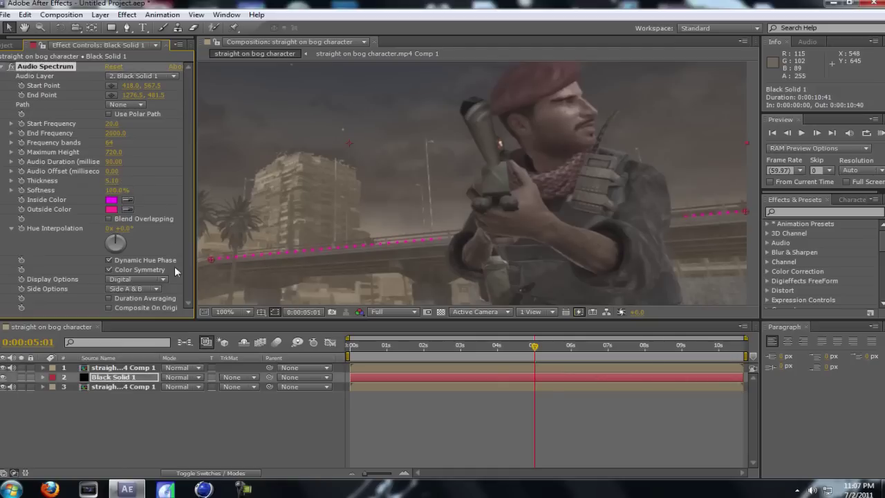
left_click(158, 289)
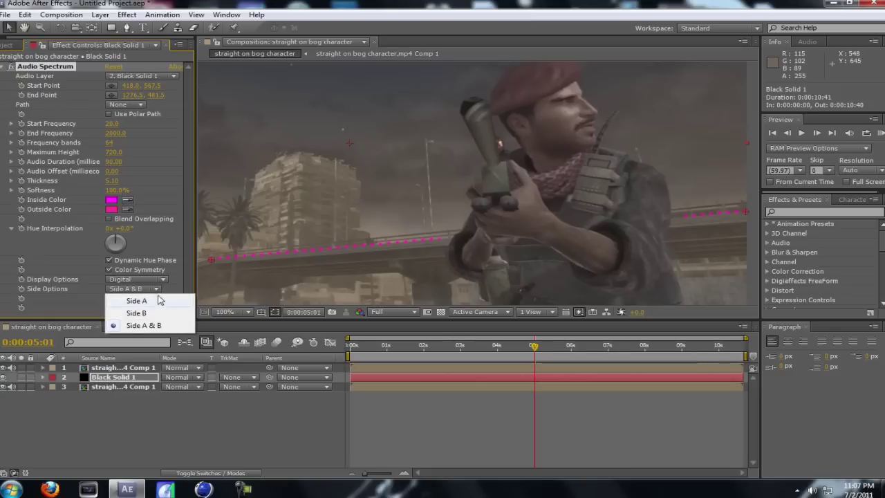
left_click(159, 302)
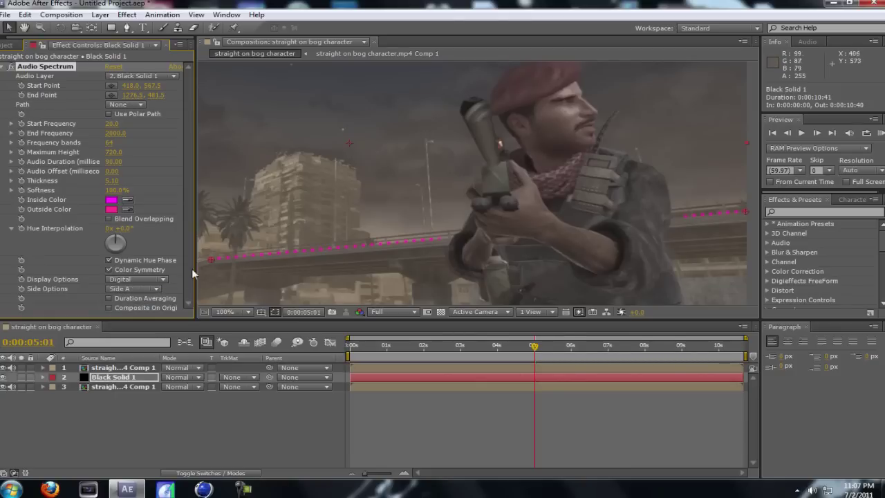
left_click_drag(423, 346, 451, 346)
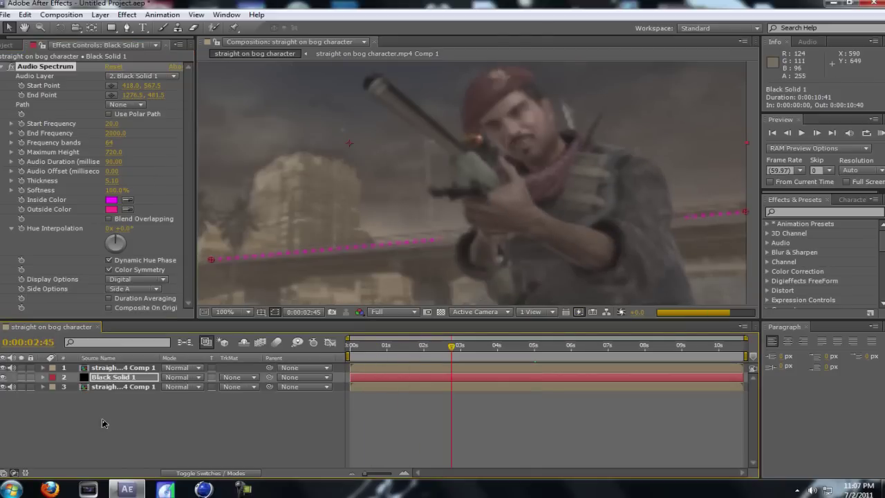
Import mx_griggs_deep_hard.mp3 into the project and add it beneath the other layers in the timeline
left_click(8, 46)
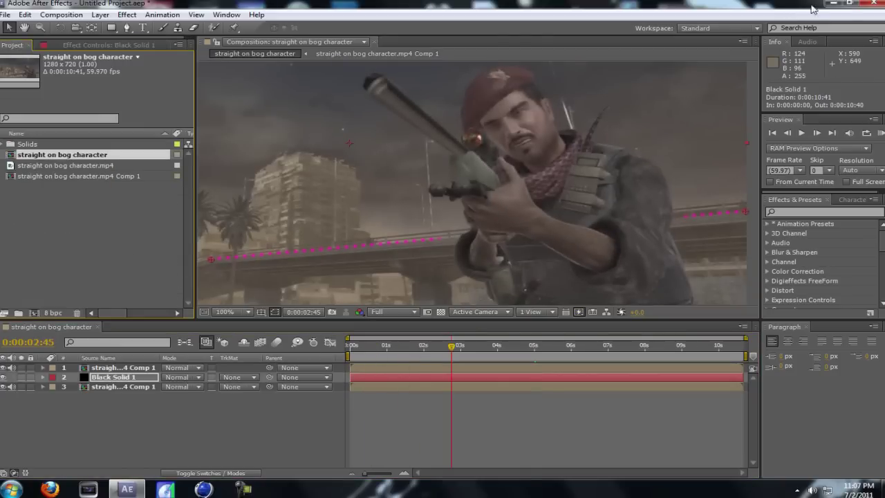
left_click(834, 4)
left_click_drag(391, 259, 83, 229)
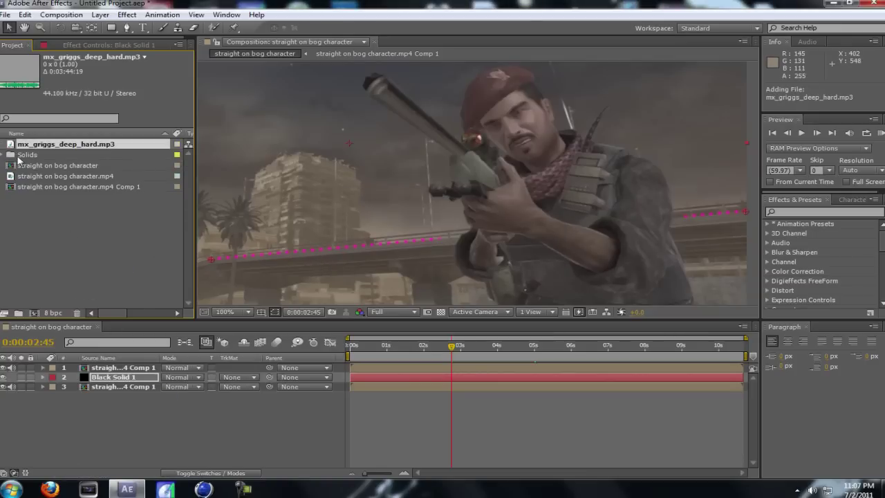
left_click_drag(31, 146, 94, 417)
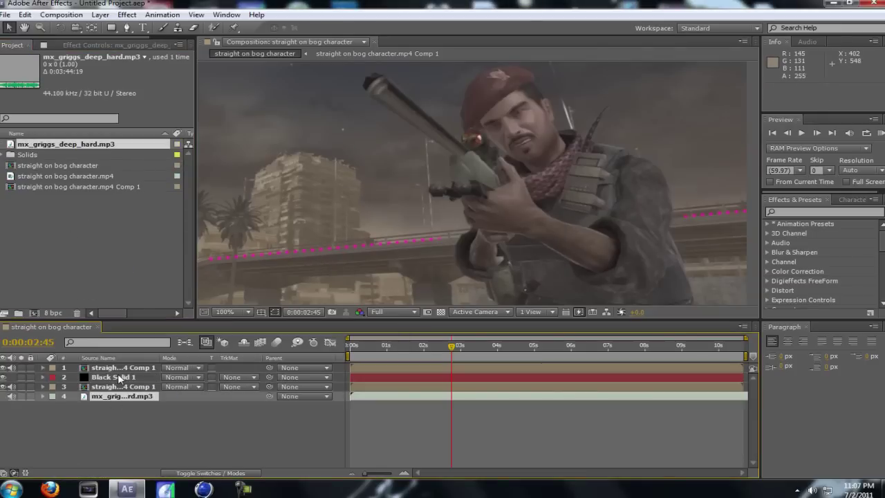
Set the Audio Spectrum's audio layer to mx_griggs_deep_hard.mp3 and check the bars at 0:00:01:27
left_click(83, 44)
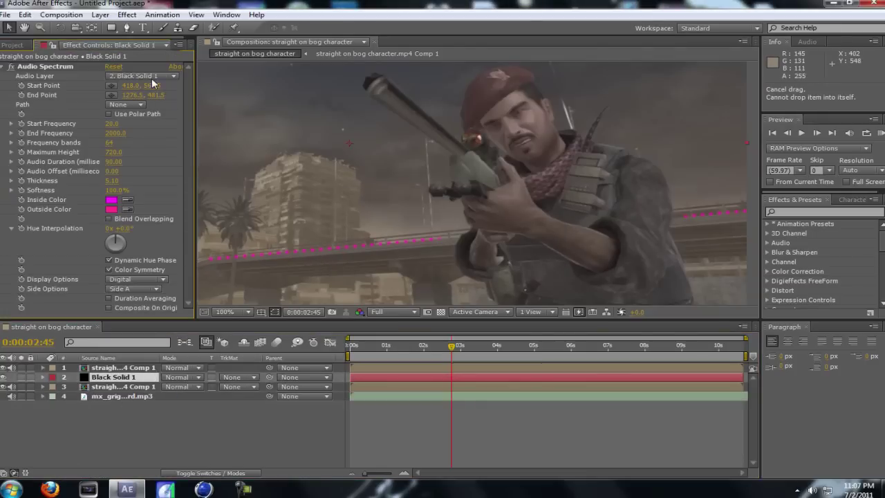
left_click(142, 76)
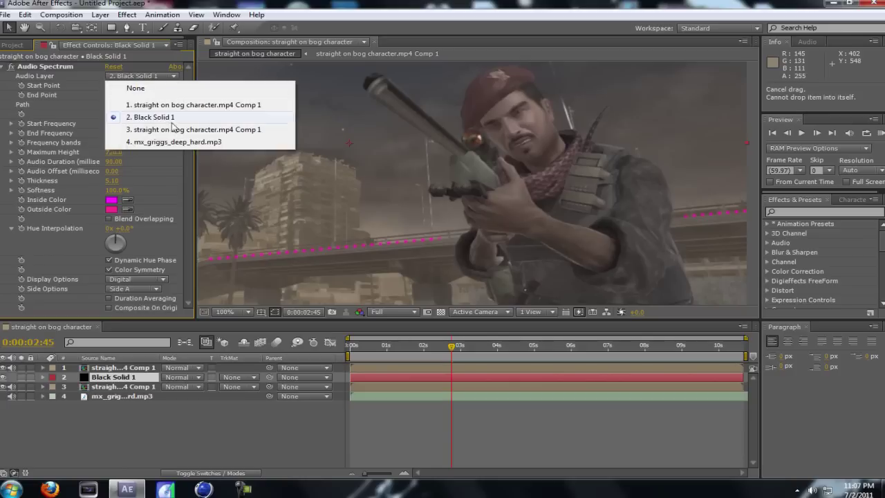
left_click(159, 141)
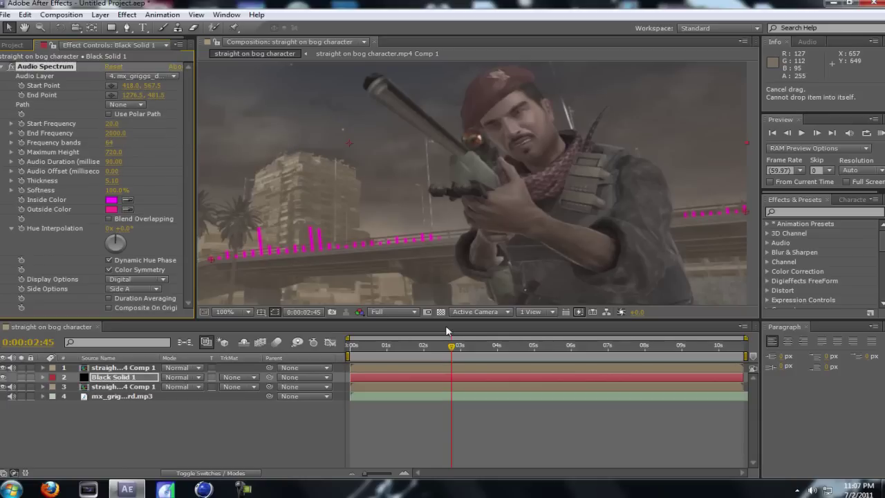
left_click_drag(502, 354, 404, 352)
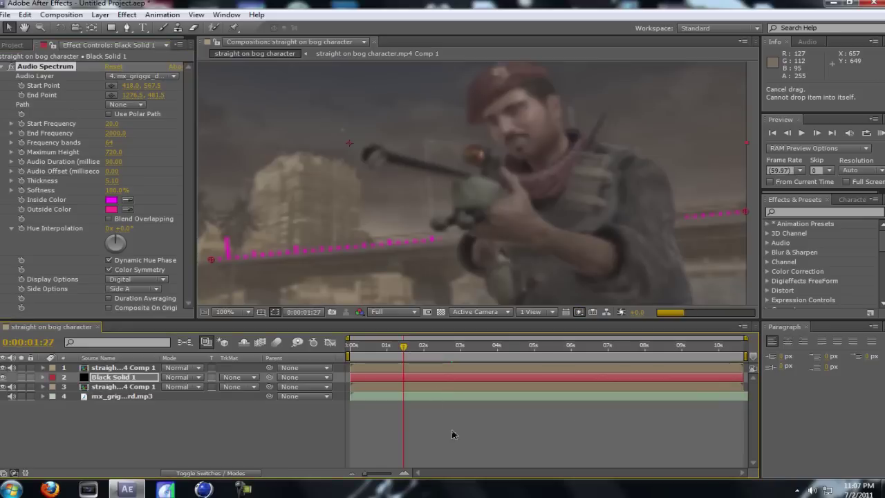
Slide the mp3 layer earlier in time until its in point is at about -0:00:27:07
left_click(615, 397)
left_click_drag(619, 401, 321, 388)
left_click_drag(734, 399, 335, 399)
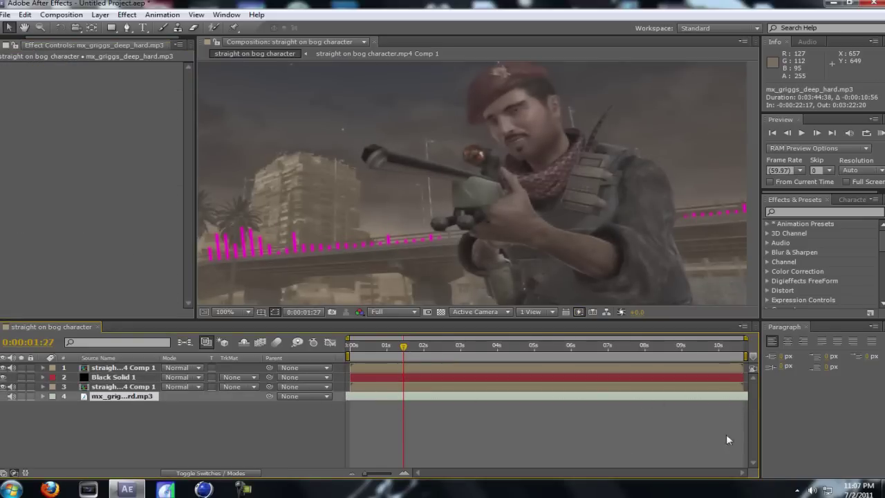
left_click_drag(740, 397, 542, 401)
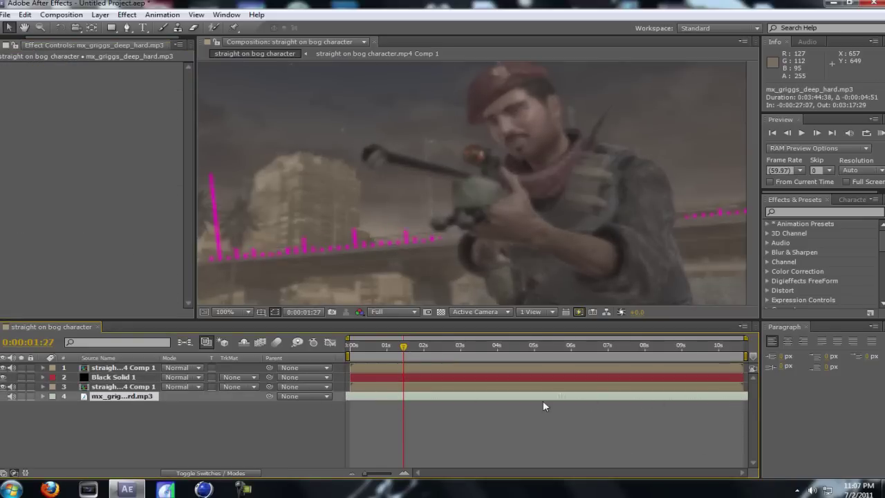
Lower the composition's preview resolution to Quarter and play a RAM preview of the audio-driven spectrum
left_click(403, 313)
left_click(404, 382)
left_click(881, 133)
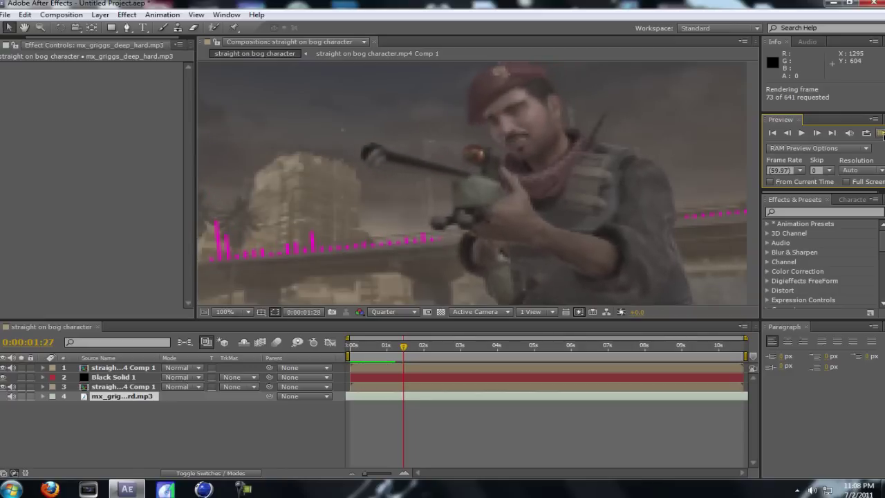
left_click(883, 133)
left_click(882, 134)
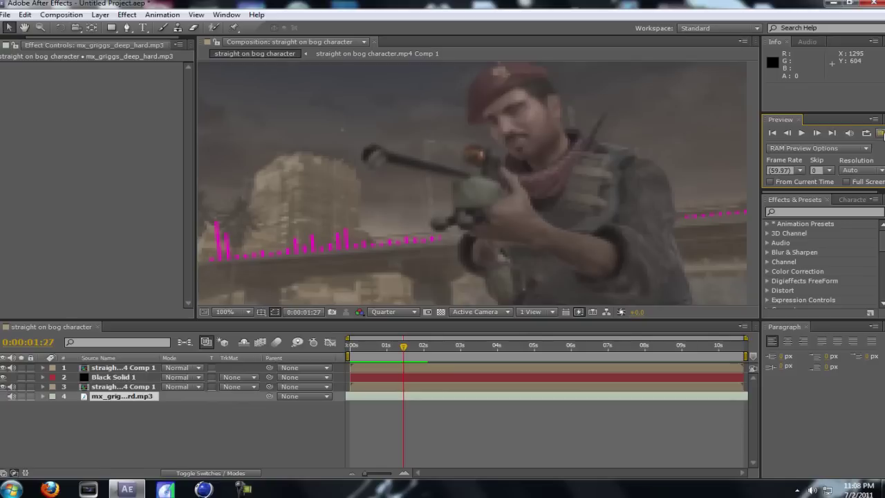
left_click(882, 133)
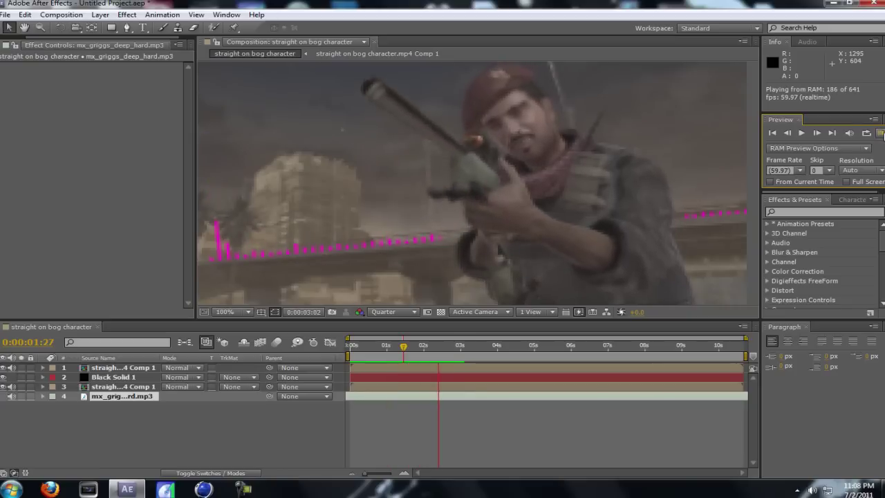
Stop the preview, move the current time to 0:00:02:14 and reveal the audio waveform of the mp3 layer
key("space")
left_click_drag(398, 354, 434, 354)
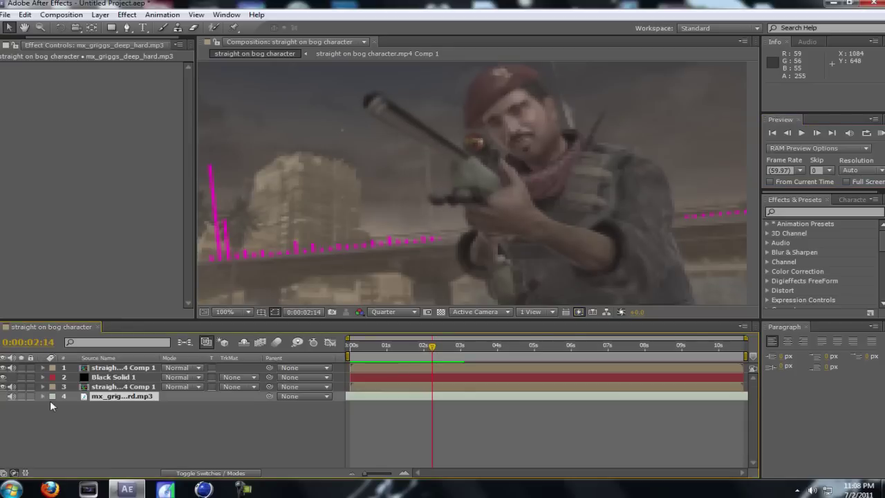
left_click(43, 397)
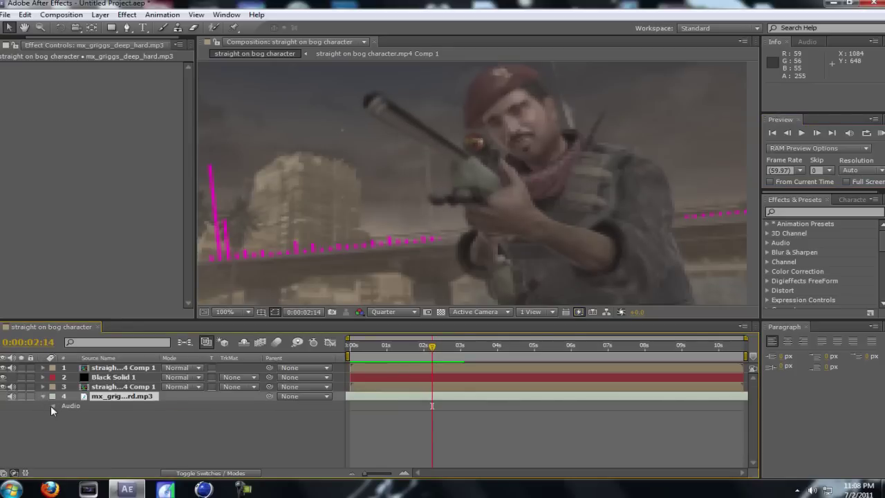
left_click(53, 406)
left_click(64, 424)
Play a RAM preview of the spectrum against the waveform and move the current time to 0:00:02:17
key("space")
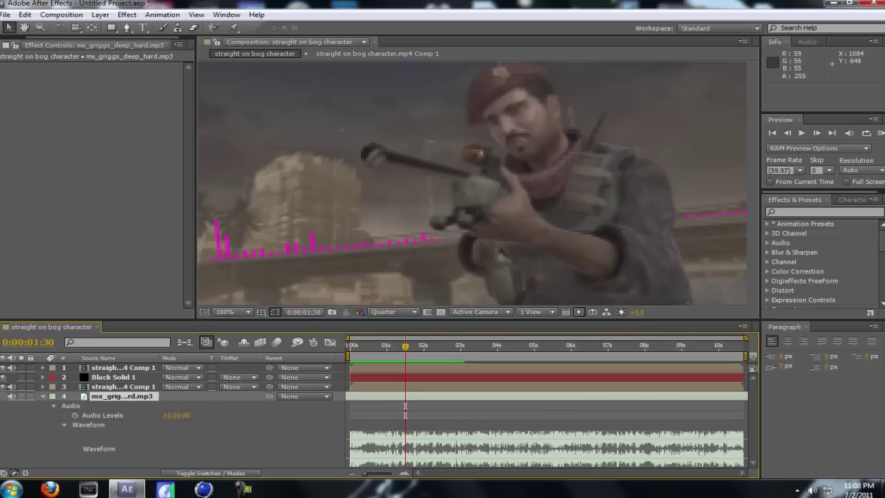
left_click(882, 135)
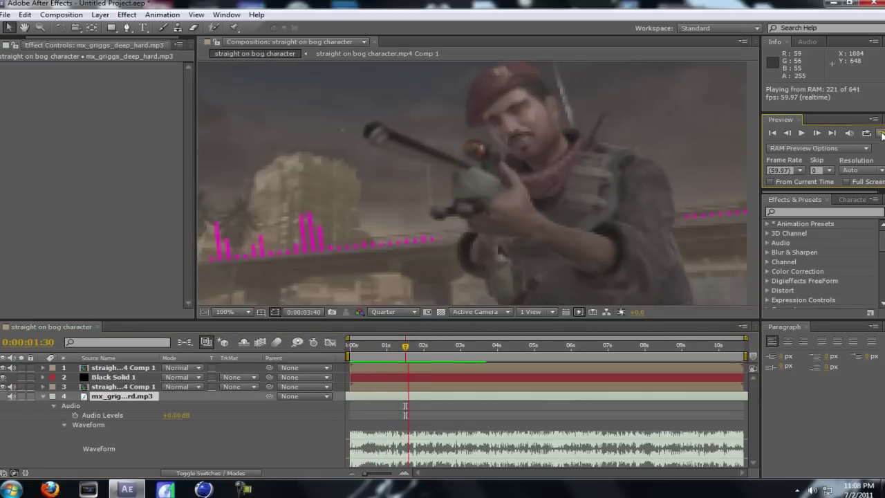
left_click(882, 134)
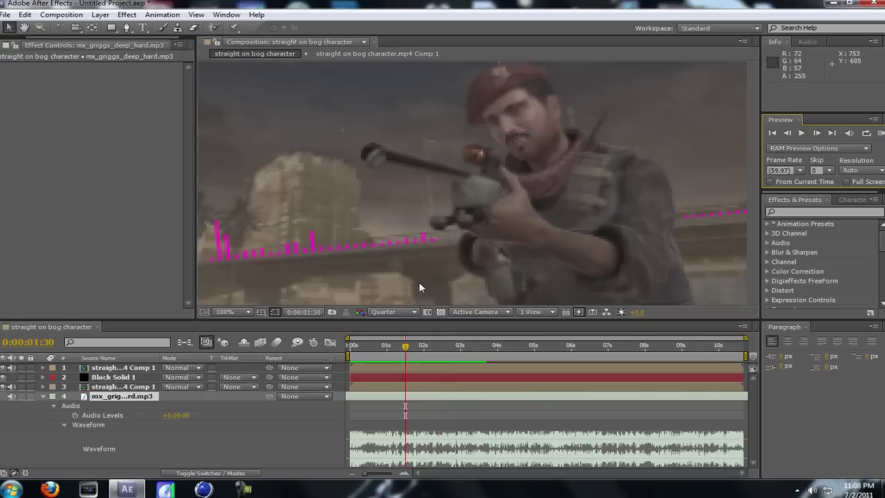
key("space")
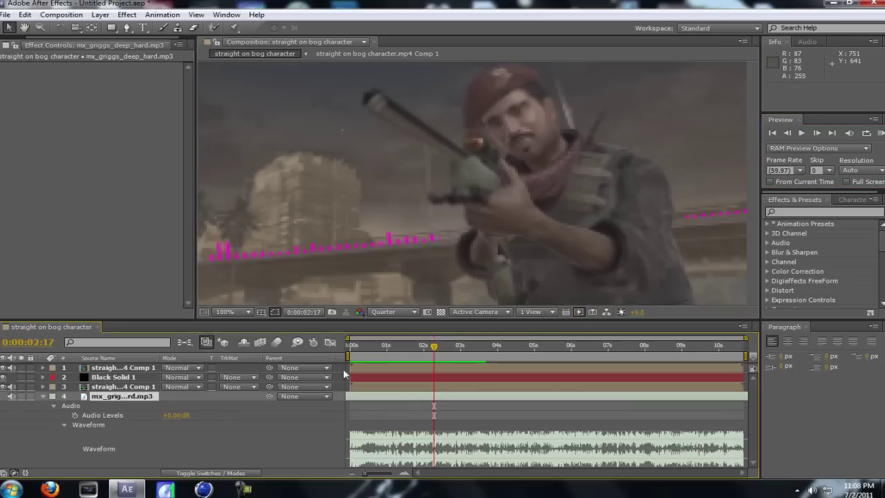
Apply the Bass & Treble audio effect to the mx_griggs_deep_hard.mp3 layer
right_click(72, 425)
left_click(107, 23)
left_click(127, 15)
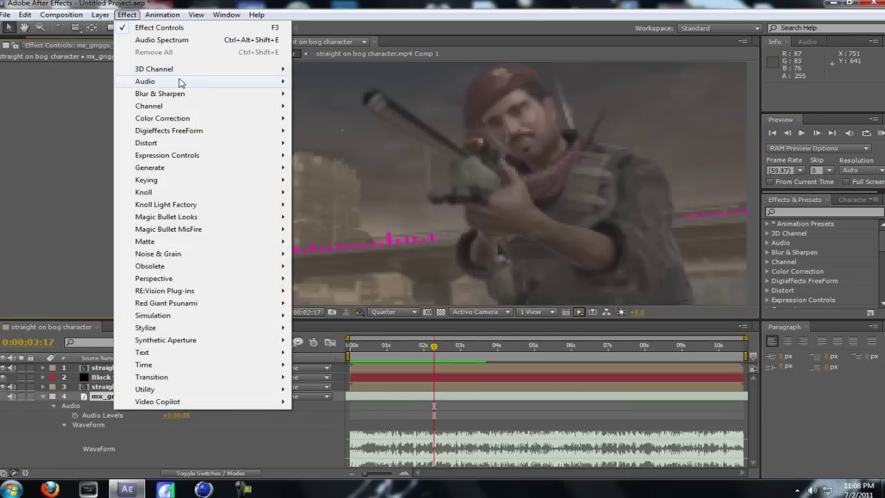
mouse_move(182, 82)
left_click(353, 96)
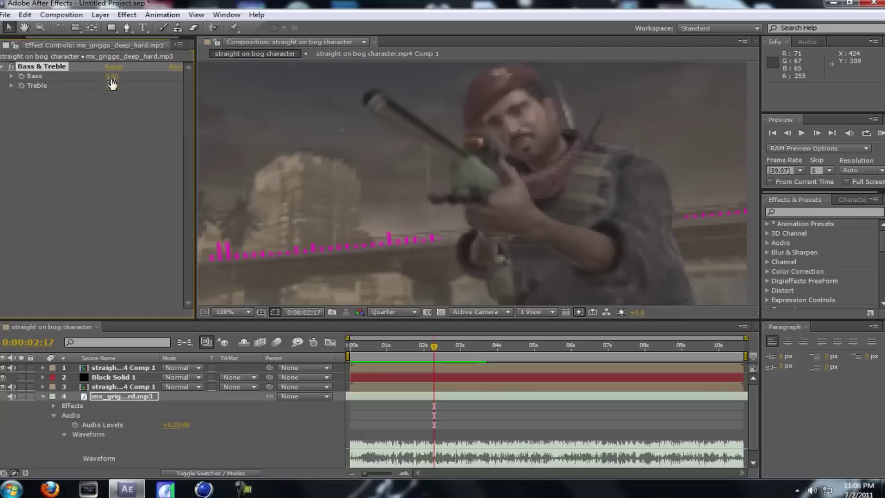
Try Bass 100 and Treble -87 in the Bass & Treble effect and return both values to 0
left_click_drag(111, 83, 275, 103)
left_click_drag(110, 85, 54, 94)
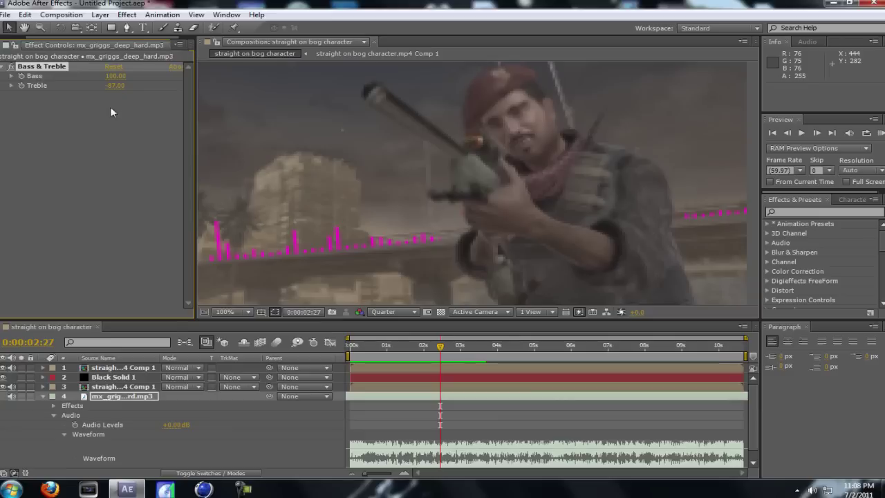
left_click(109, 76)
type("0")
key("Return")
left_click(117, 86)
type("0")
key("Return")
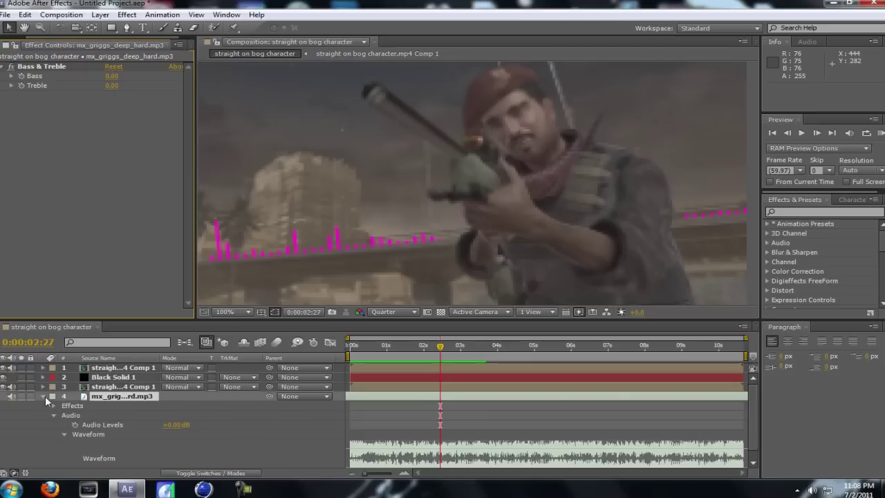
At 0:00:02:16, set the mp3 layer's Bass to 100 and Treble to -100 and turn on keyframing for both
scroll(43, 396, "down", 1)
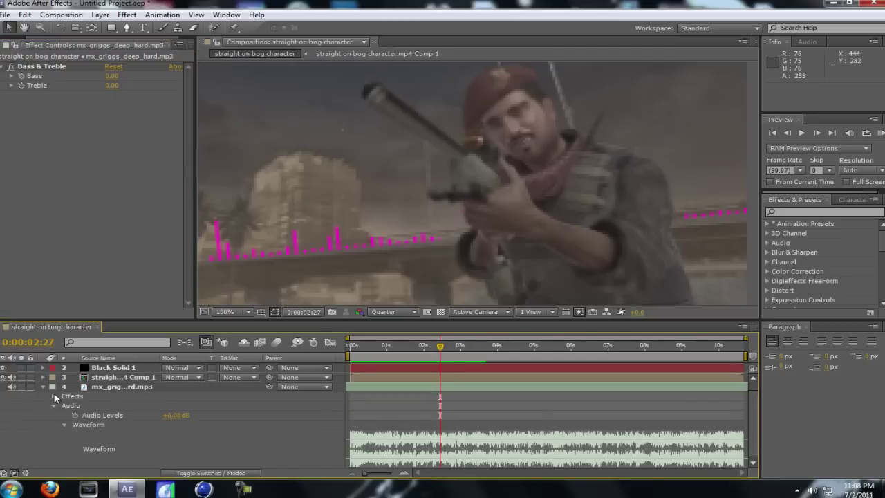
left_click(54, 395)
left_click(64, 406)
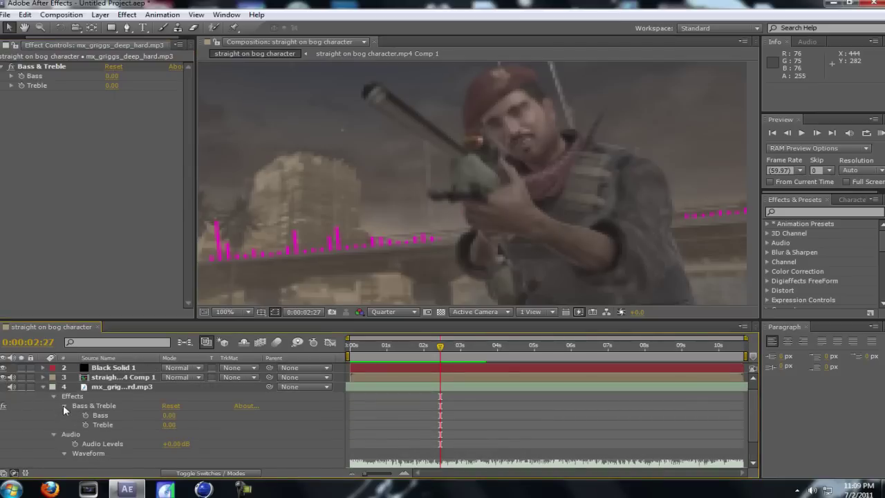
left_click_drag(443, 349, 433, 349)
left_click_drag(176, 411, 290, 415)
left_click_drag(176, 425, 6, 425)
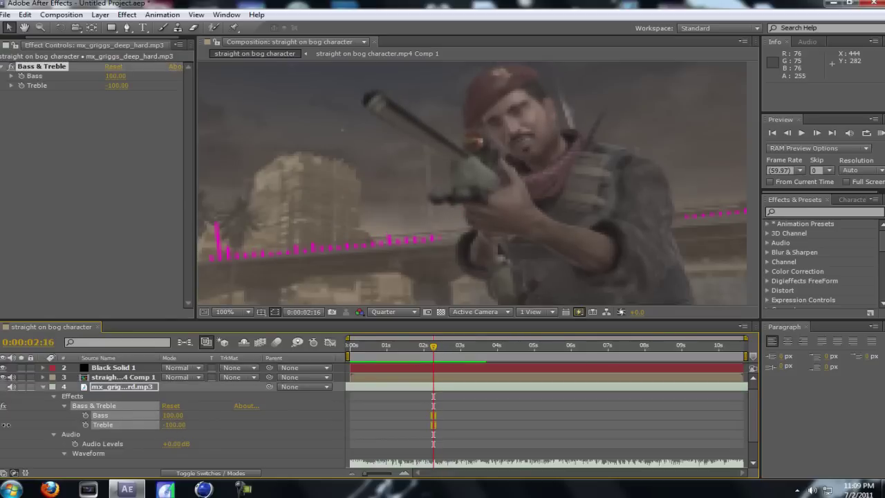
left_click(103, 415)
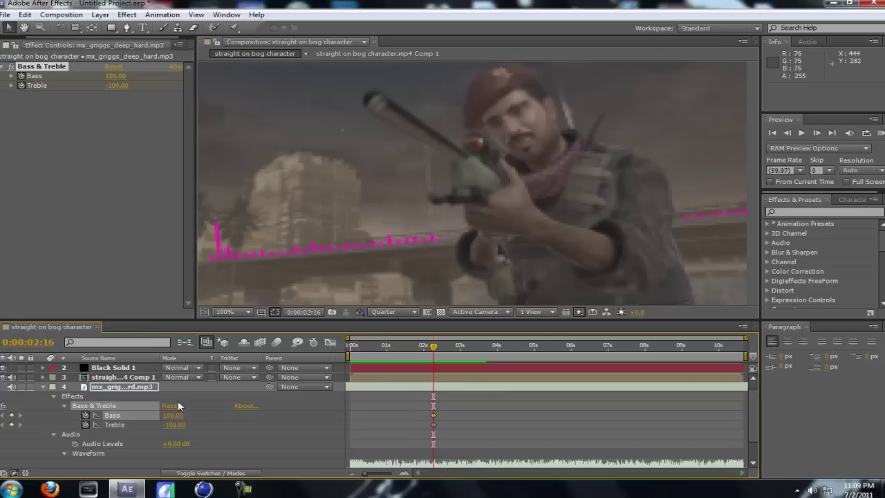
Reset Bass & Treble at 0:00:02:30 to keyframe both values at 0, and play a RAM preview of the change
left_click_drag(434, 349, 442, 349)
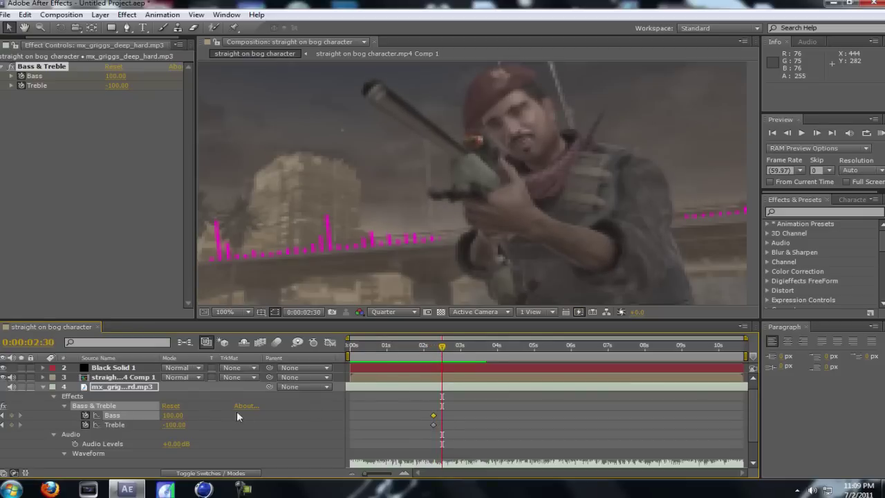
left_click(170, 406)
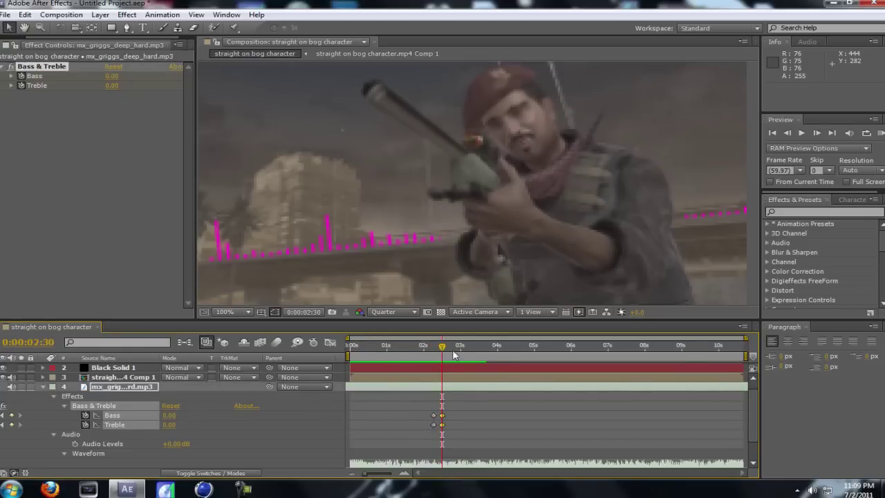
left_click_drag(439, 349, 447, 349)
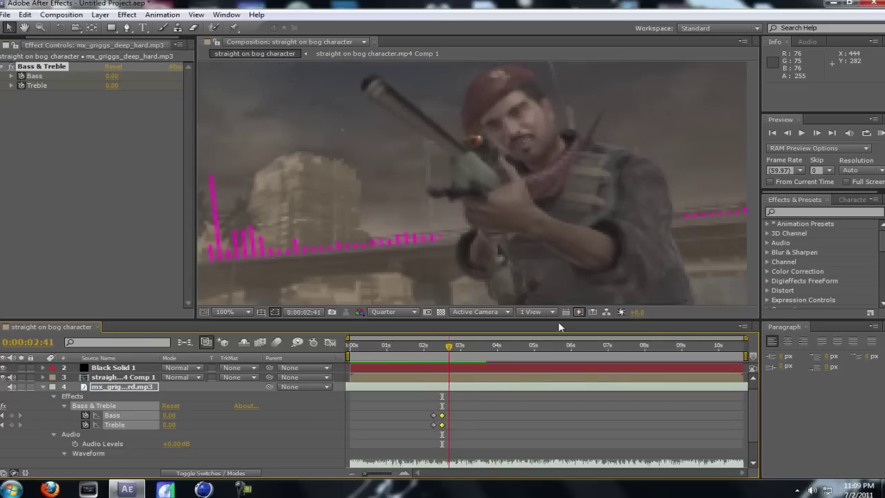
left_click(880, 133)
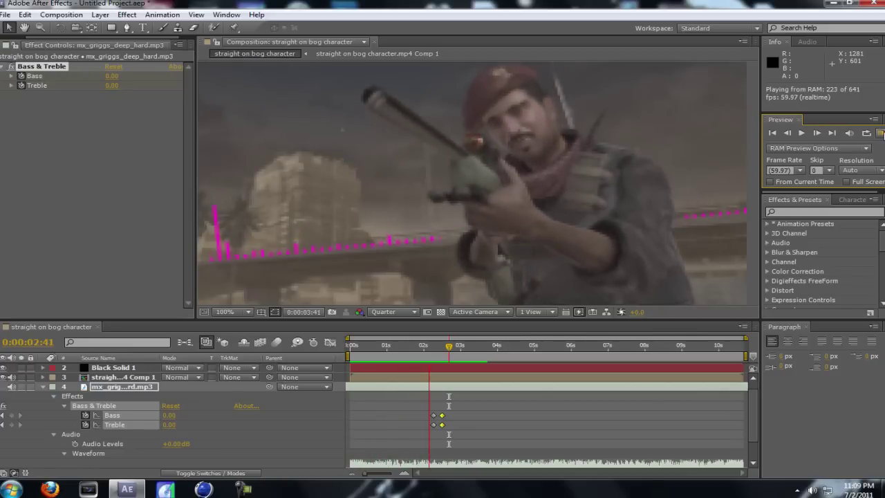
key("space")
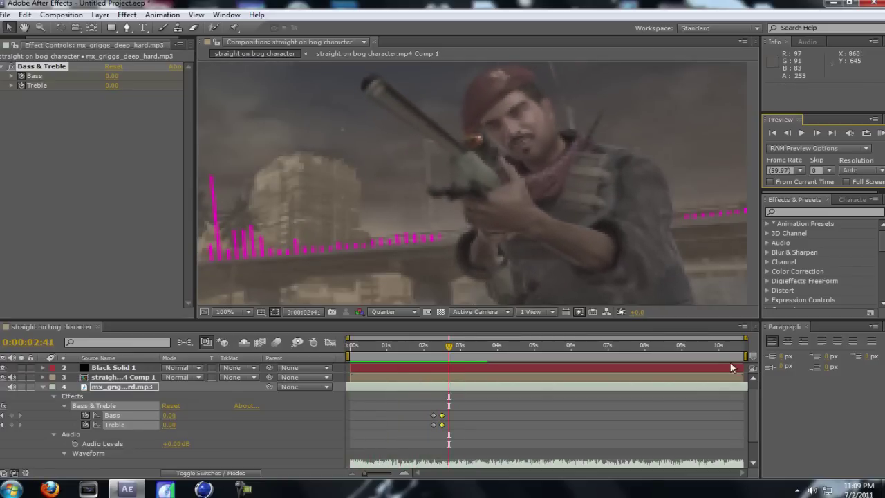
Restore the preview resolution to Full, move the current time to 0:00:00:06 and collapse the mp3 layer
left_click_drag(459, 353, 403, 352)
left_click(391, 312)
left_click(399, 342)
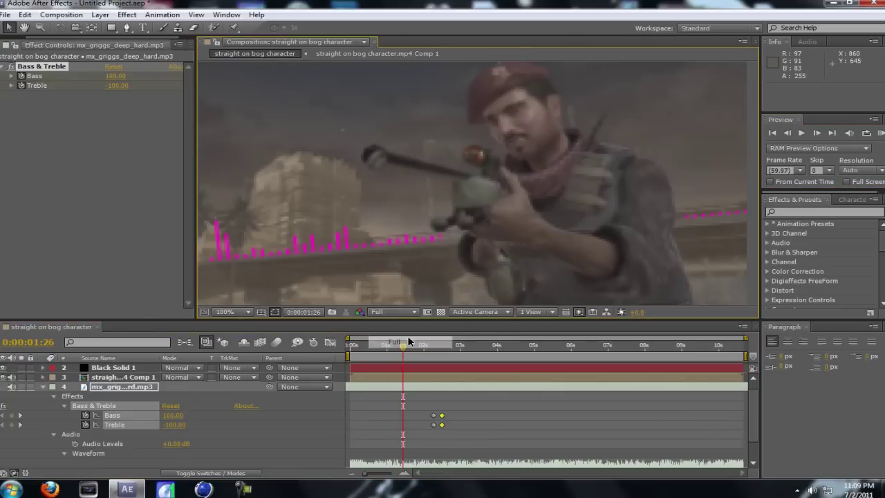
left_click_drag(406, 359, 352, 357)
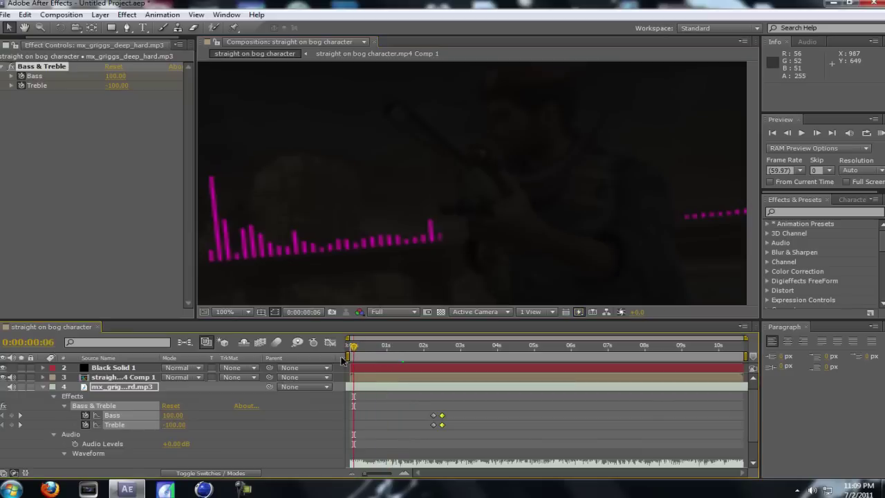
left_click(43, 387)
Create an adjustment layer above all other layers and apply the Magic Bullet Looks effect to it
right_click(102, 429)
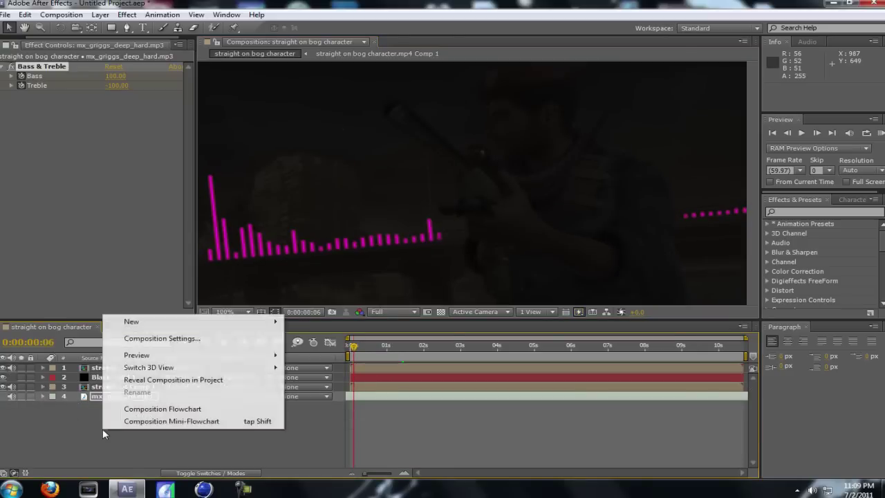
mouse_move(207, 323)
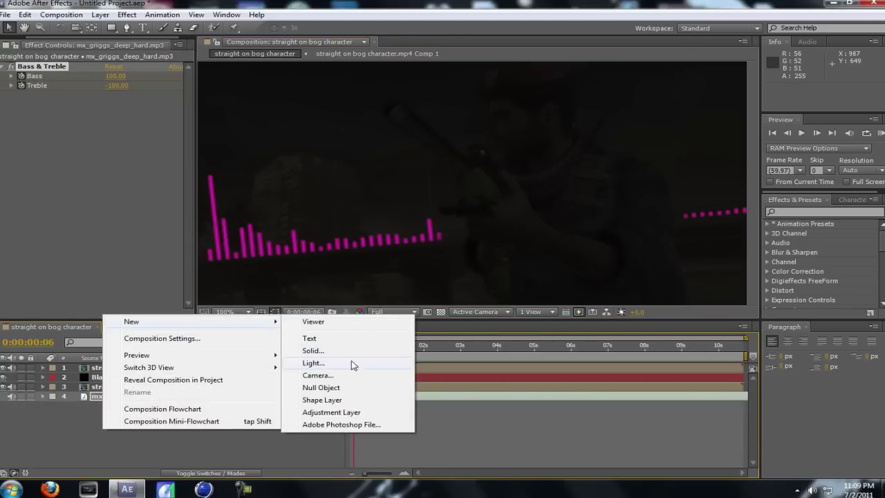
left_click(374, 412)
left_click(96, 369)
left_click(128, 15)
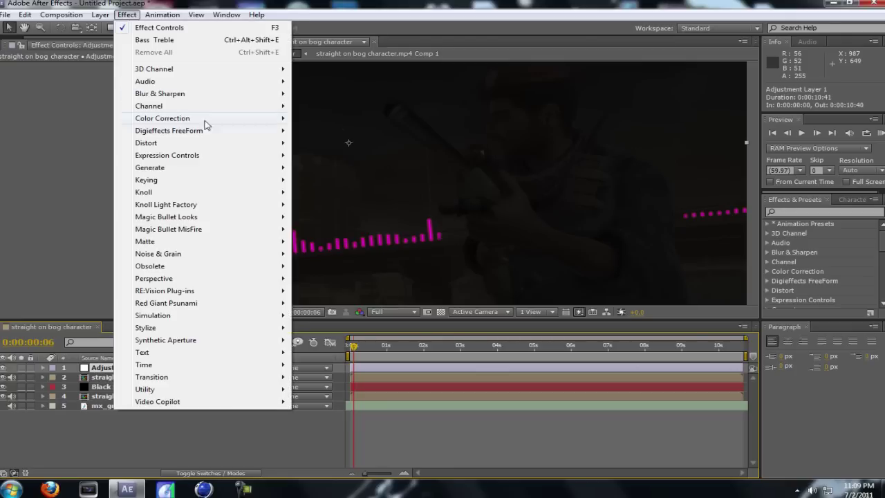
mouse_move(205, 170)
mouse_move(270, 220)
left_click(309, 225)
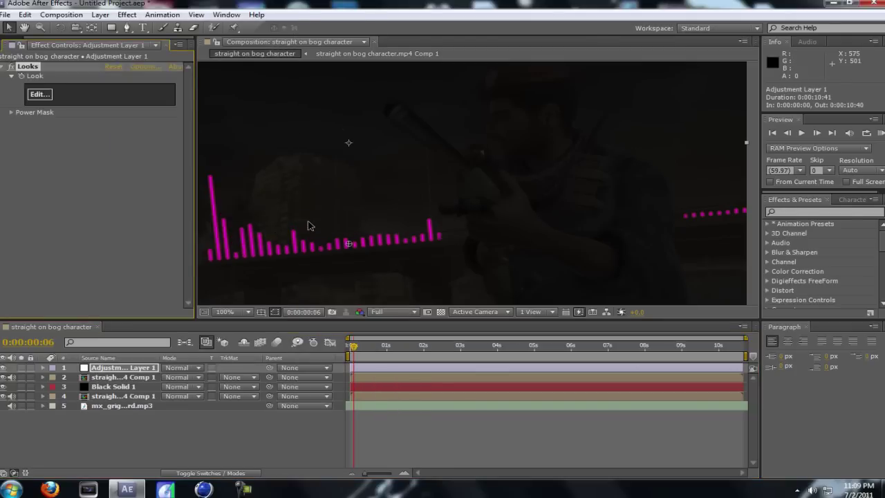
Open the adjustment layer's look for editing in LooksBuilder and load the preset file Sexy Ass look.ls3
left_click(40, 96)
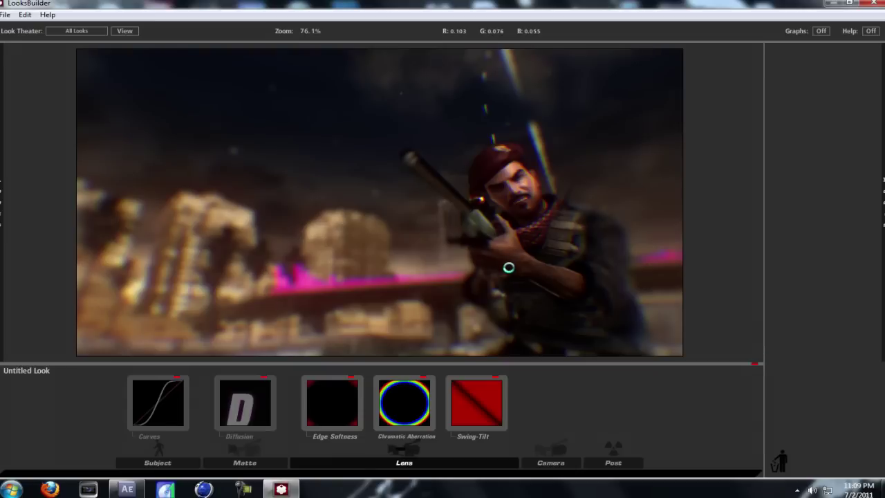
left_click(5, 14)
left_click(68, 56)
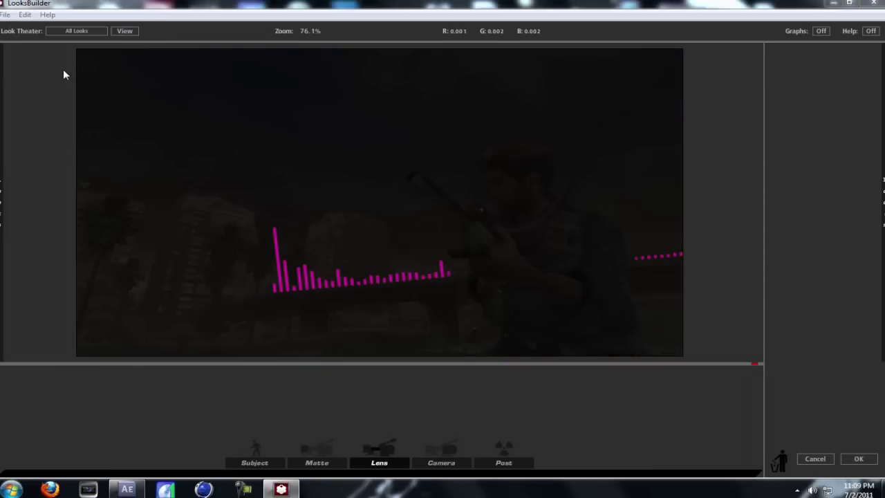
left_click(154, 157)
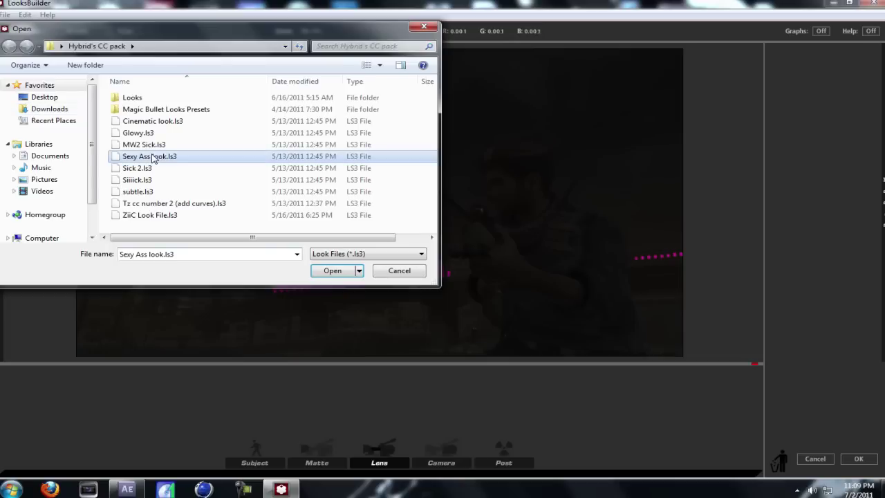
left_click(333, 270)
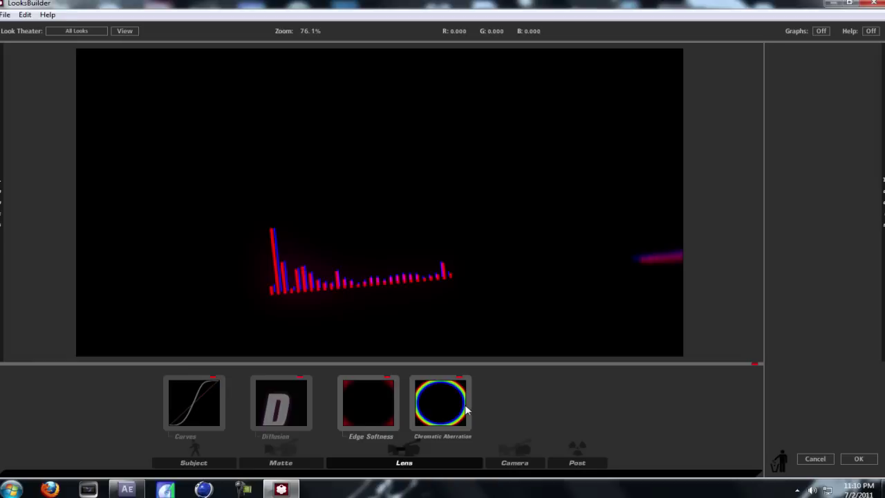
Review the look's Chromatic Aberration, Edge Softness and Curves tools, and apply the look to the adjustment layer
left_click(465, 409)
left_click(374, 401)
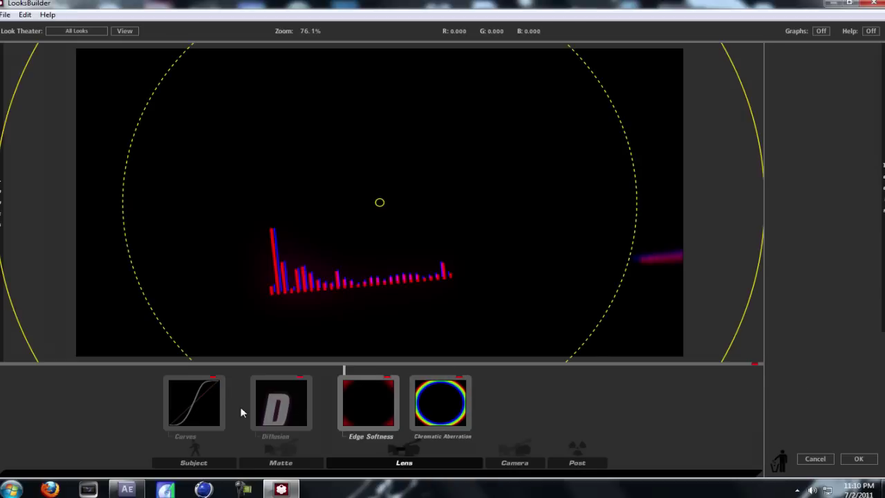
left_click(211, 410)
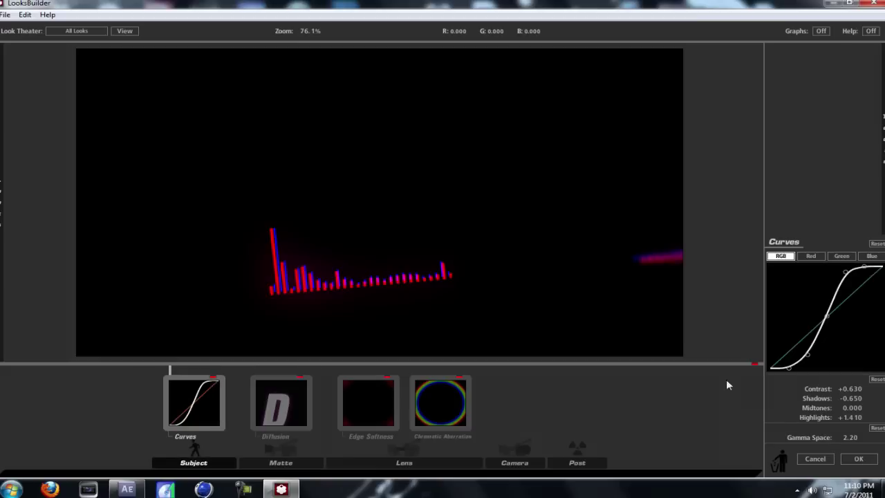
left_click(858, 459)
Reopen the look for editing at 0:00:01:29 and raise the Edge Softness spread to 0.380
left_click_drag(354, 350, 406, 357)
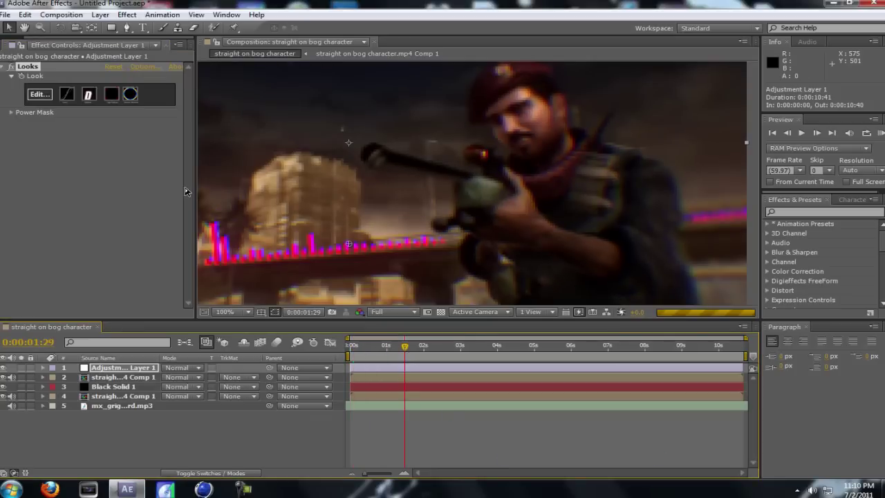
left_click(43, 96)
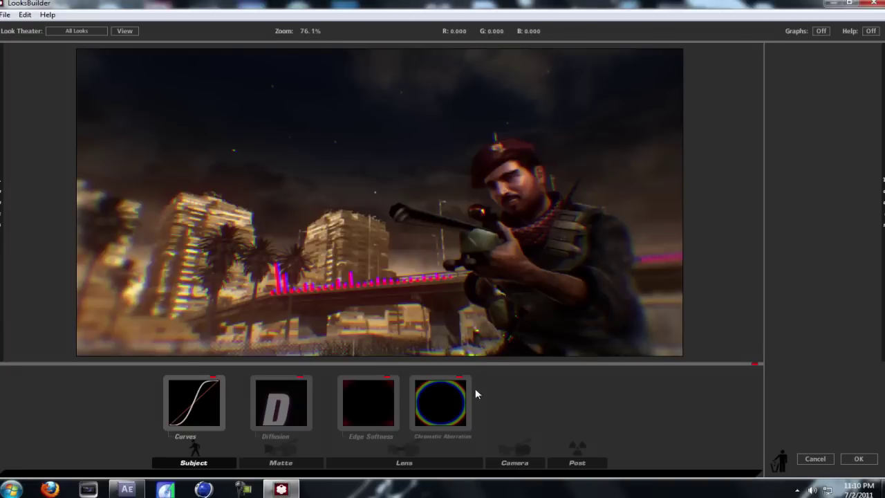
left_click(453, 396)
left_click(377, 400)
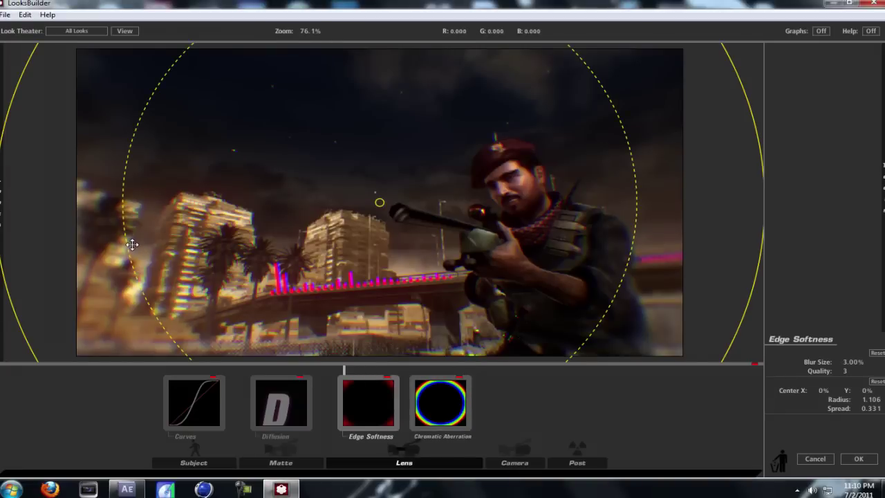
left_click_drag(132, 244, 148, 245)
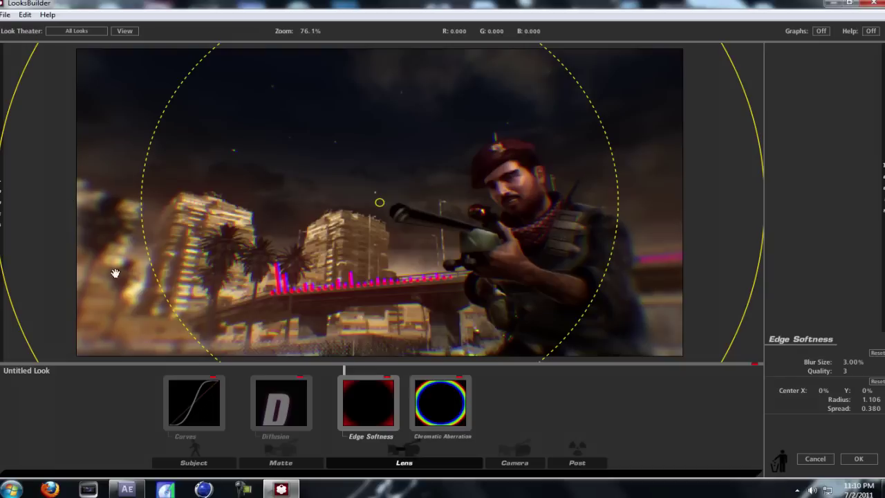
Add a Swing-Tilt lens tool before Chromatic Aberration and angle its axis across the soldier, from X +43.8%, Y +22.3% to X +19.9%, Y +43.4%
mouse_move(882, 201)
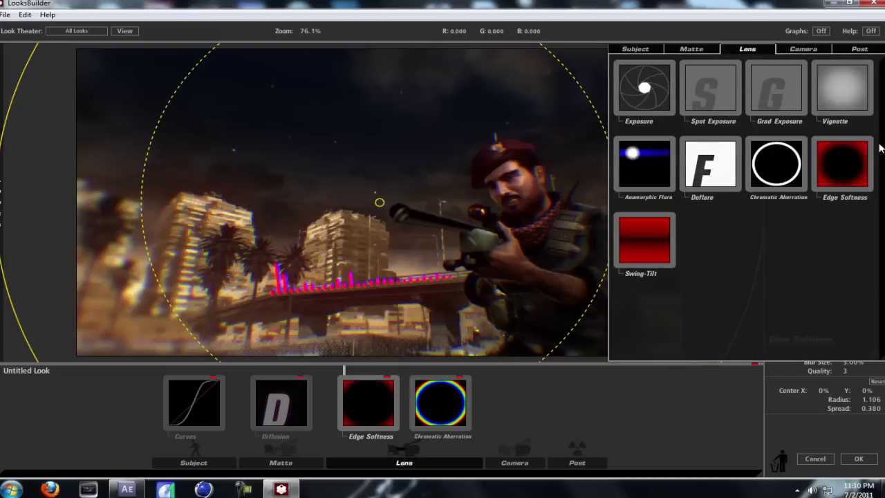
left_click_drag(644, 240, 453, 404)
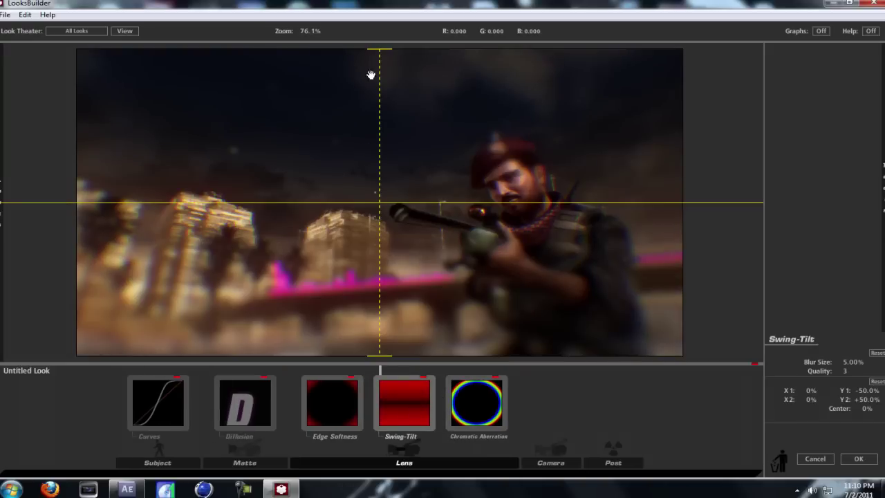
left_click_drag(379, 49, 648, 297)
left_click_drag(378, 357, 555, 343)
left_click_drag(648, 297, 581, 309)
left_click_drag(547, 343, 494, 338)
left_click_drag(642, 247, 644, 269)
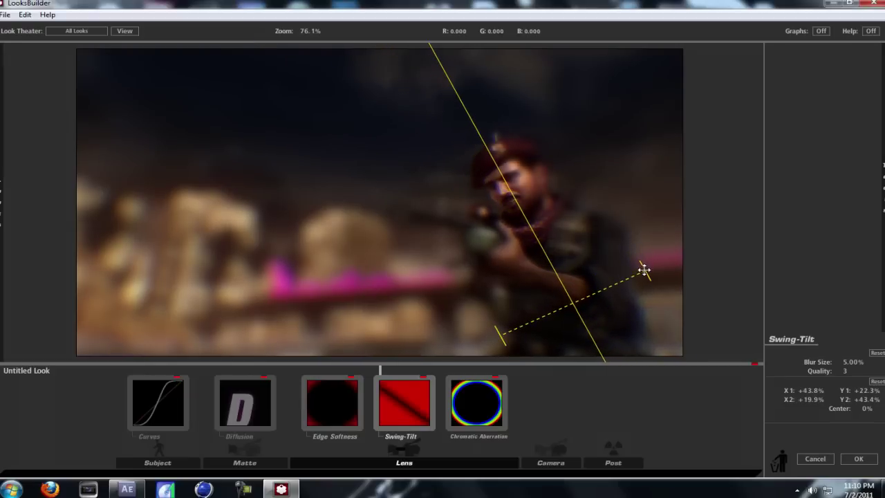
Set the Swing-Tilt's blur size to 1.86%, quality to 10 and center to -14.1%, and apply the look to the adjustment layer
left_click_drag(559, 272, 582, 277)
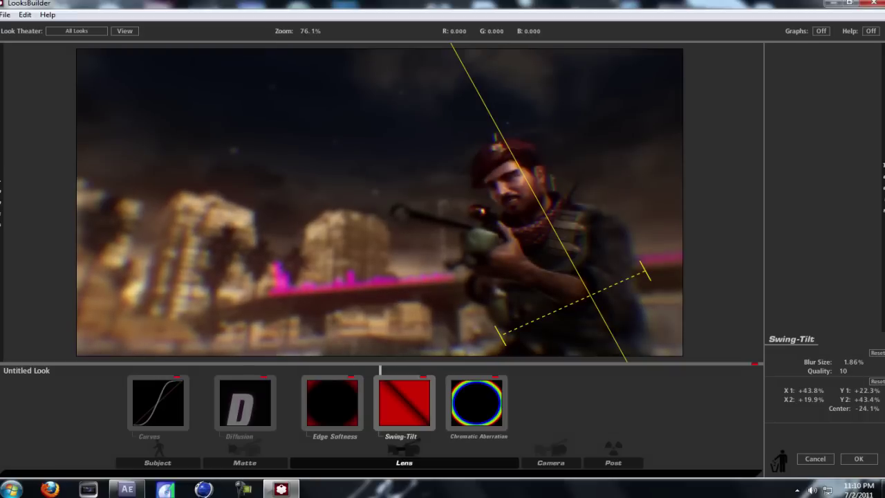
left_click_drag(575, 265, 566, 265)
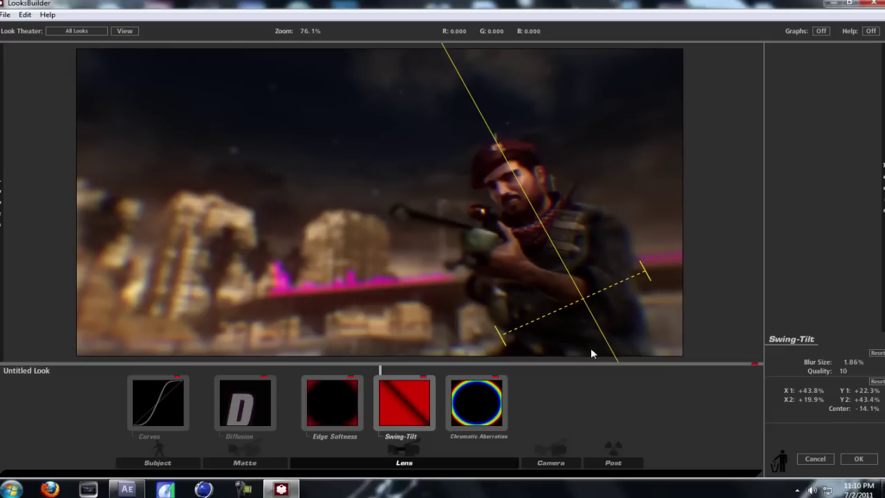
left_click(490, 393)
left_click(158, 401)
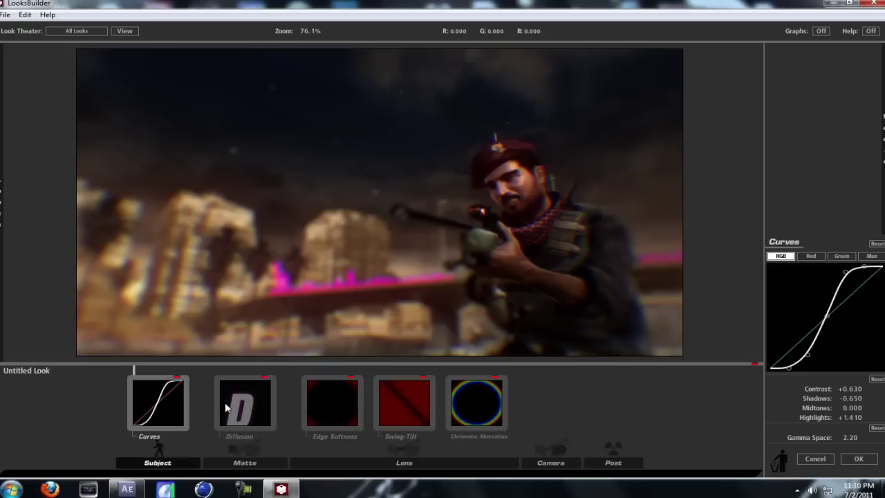
left_click(245, 401)
left_click(852, 459)
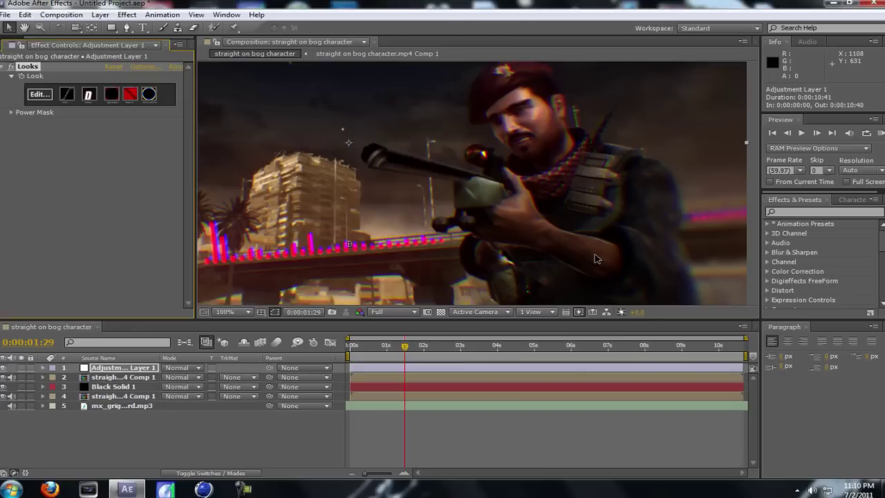
Check the graded shot with the whole frame in view at 0:00:03:46 and 0:00:00:14
scroll(577, 216, "down", 2)
left_click_drag(622, 215, 623, 209)
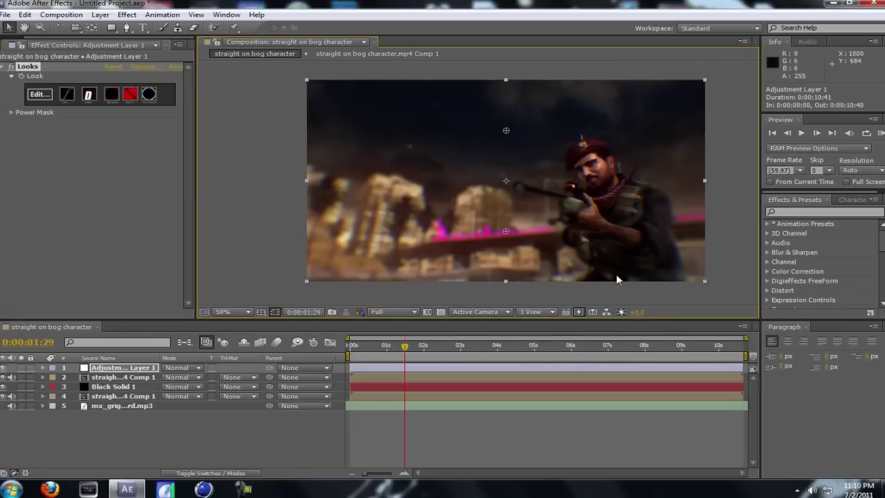
left_click(439, 346)
left_click(490, 346)
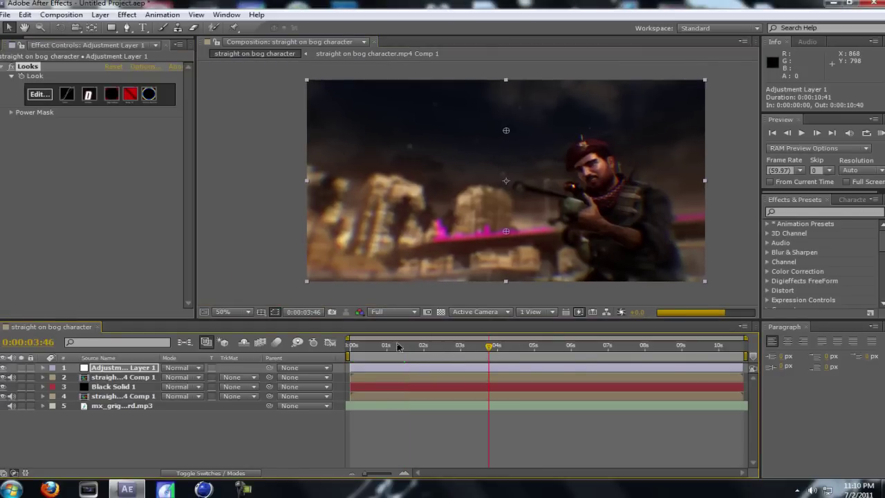
left_click(359, 347)
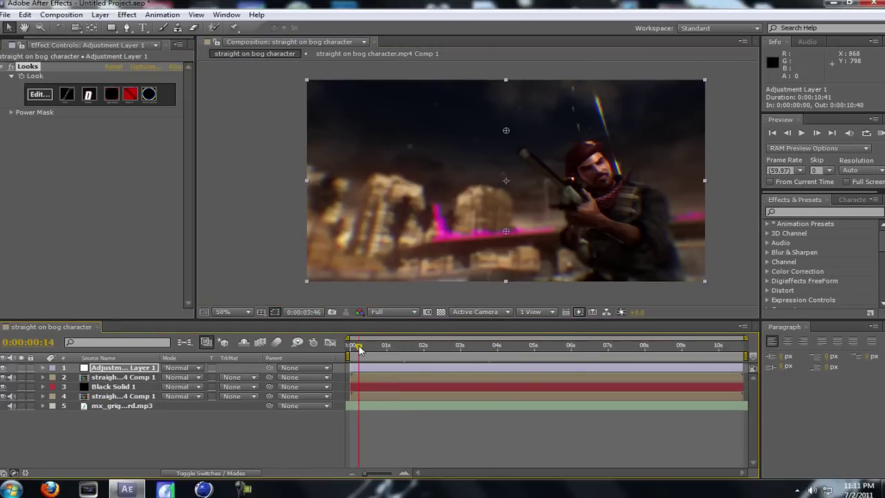
Lower the composition's preview resolution to Quarter and RAM-preview the opening frames
left_click(414, 313)
left_click(401, 378)
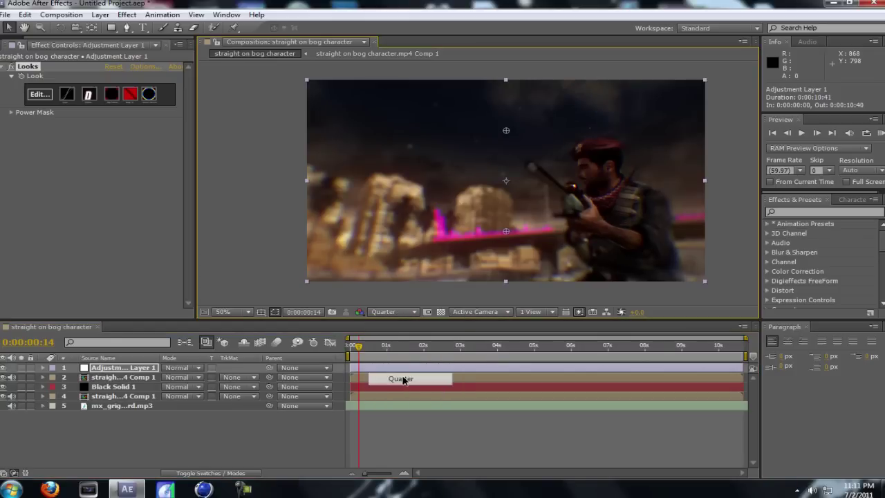
left_click(881, 133)
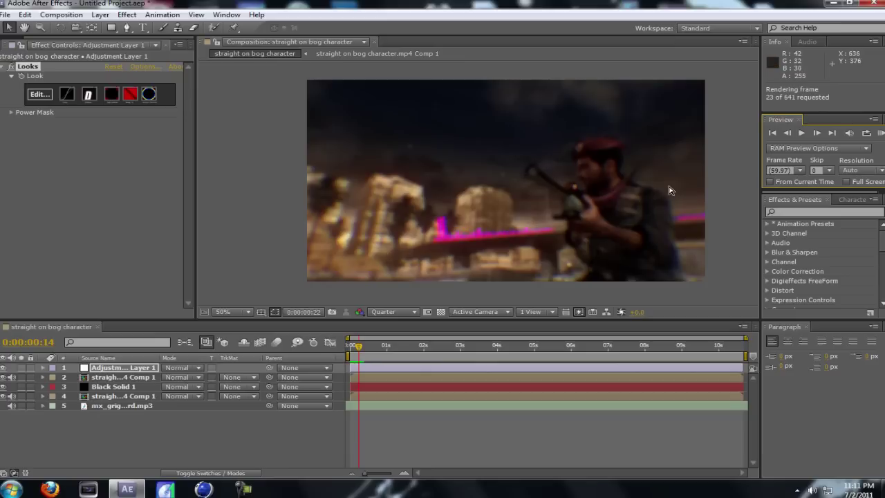
left_click(882, 134)
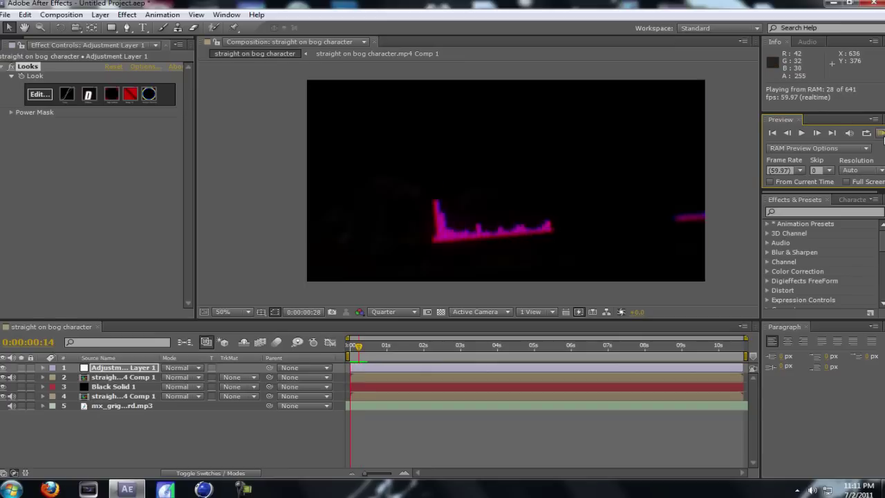
left_click(882, 134)
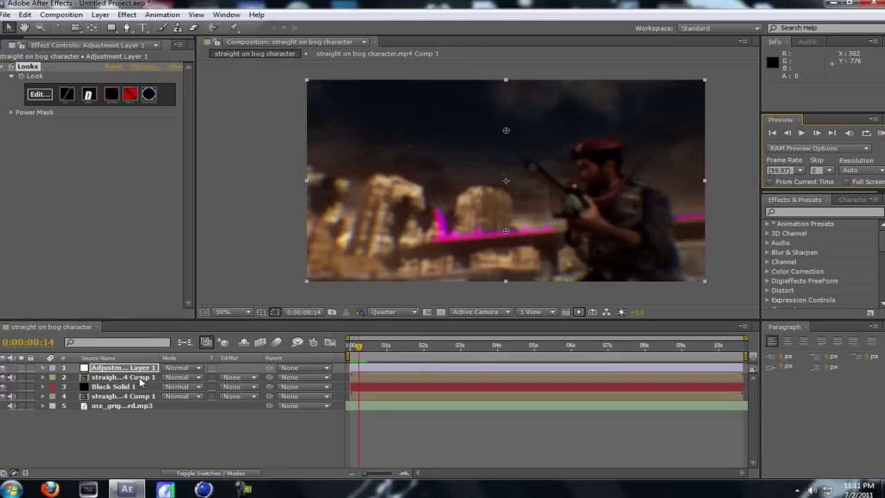
Set the Opacity of Black Solid 1 to 0% and keyframe it at 0:00:00:00
left_click(43, 387)
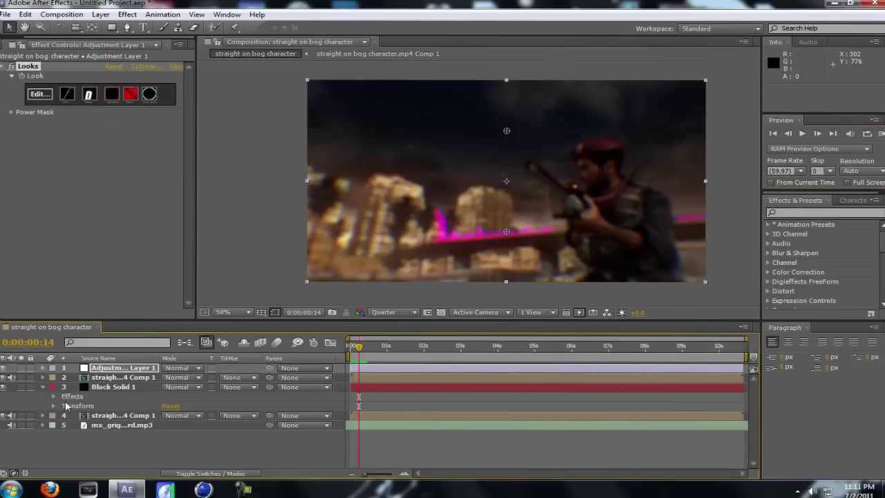
left_click(54, 407)
left_click_drag(360, 348, 284, 353)
left_click_drag(175, 456, 59, 464)
left_click(74, 455)
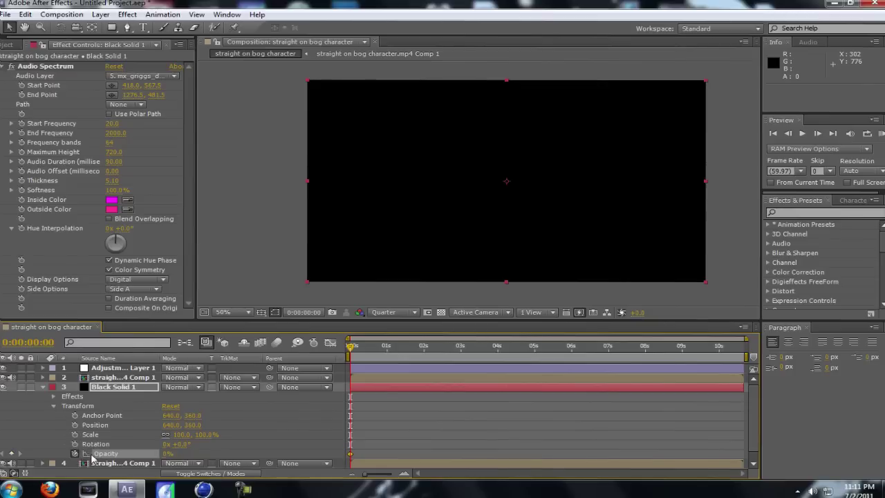
Step frame by frame through the opening up to 0:00:00:22 and back to examine where the footage fades in from black
key("Page_Down")
key("Page_Down")
key("Page_Down")
key("Page_Down")
key("Page_Down")
key("Page_Down")
key("Page_Down")
key("Page_Down")
key("Page_Down")
key("Page_Down")
key("Page_Down")
key("Page_Down")
key("Page_Down")
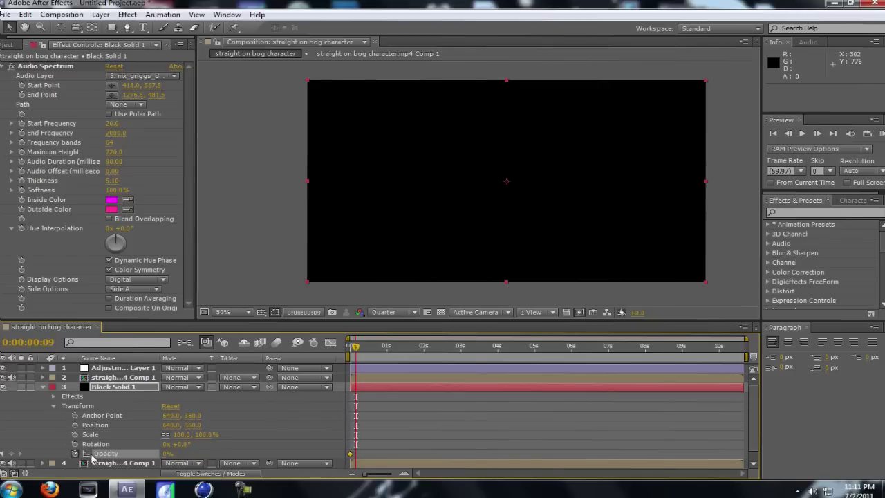
key("Page_Down")
key("Page_Down")
key("Page_Down")
key("Page_Down")
key("Page_Down")
key("Page_Down")
key("Page_Down")
key("Page_Down")
key("Page_Down")
key("Page_Down")
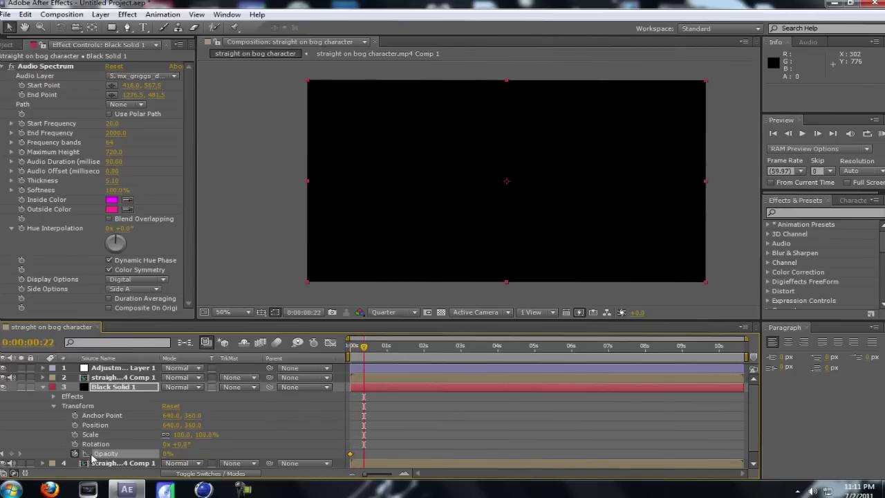
key("Page_Up")
key("Page_Up")
key("Page_Up")
key("Page_Up")
key("Page_Up")
key("Page_Up")
key("Page_Up")
key("Page_Up")
key("Page_Up")
key("Page_Up")
key("Page_Up")
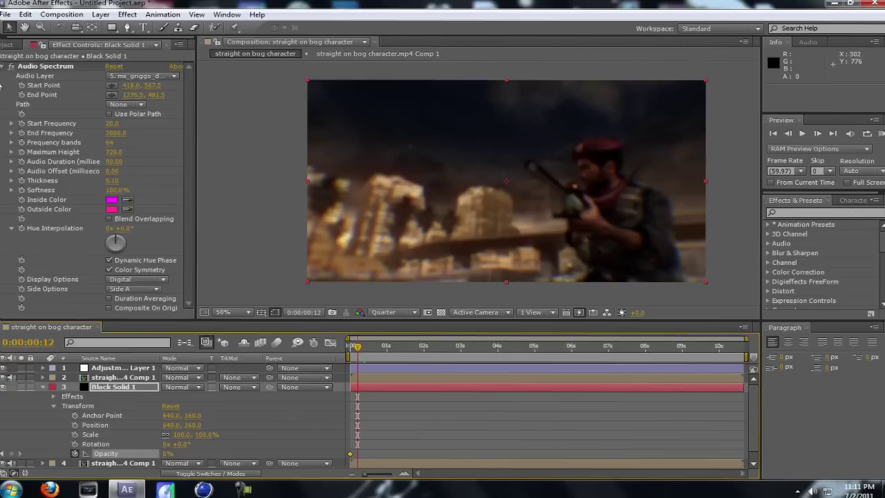
key("Page_Up")
key("Page_Up")
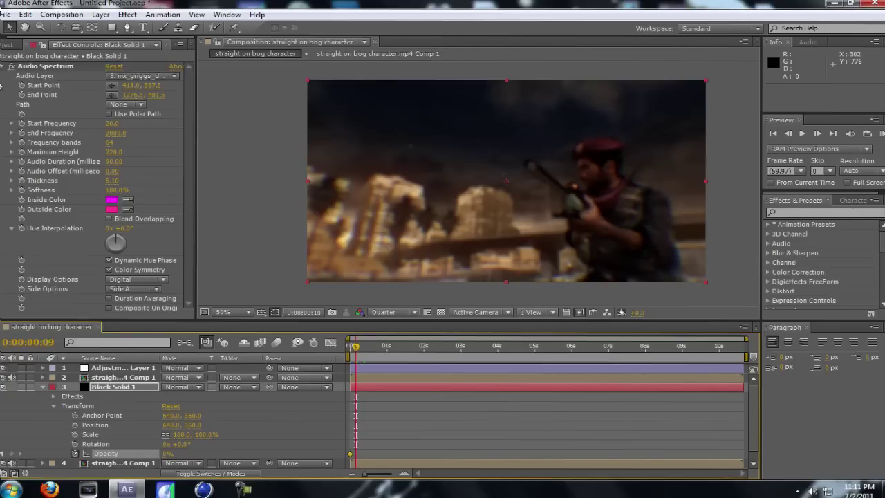
Add a second 0% Opacity keyframe to Black Solid 1 at 0:00:00:06
key("Page_Up")
key("Page_Up")
key("Page_Up")
key("Page_Up")
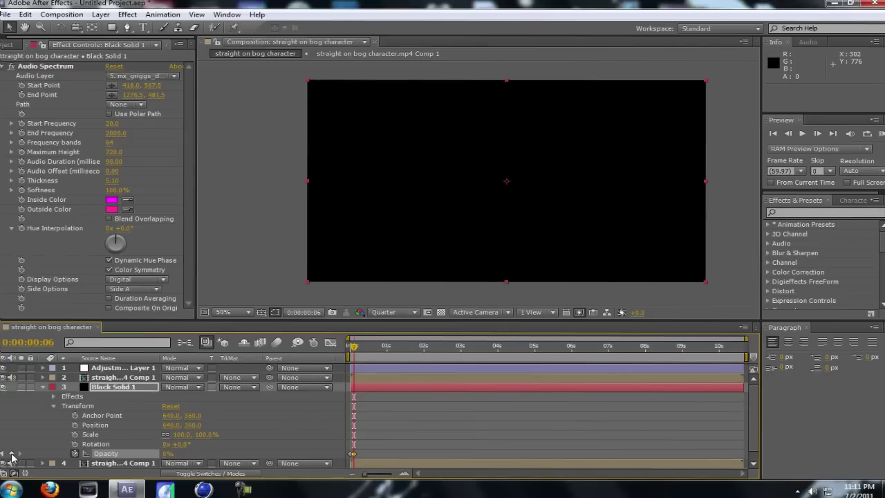
Raise the Opacity of Black Solid 1 to 100% at 0:00:00:10 so the audio spectrum fades in
key("Page_Down")
key("Page_Down")
key("Page_Down")
key("Page_Down")
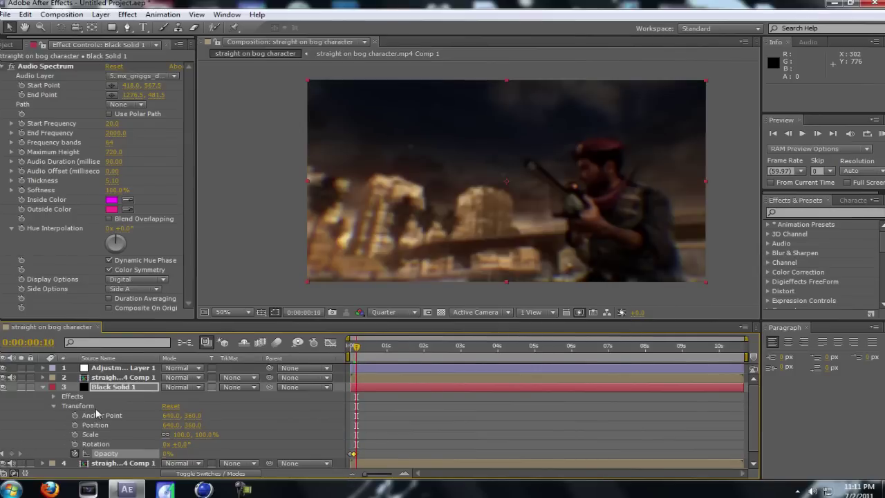
left_click_drag(165, 455, 770, 276)
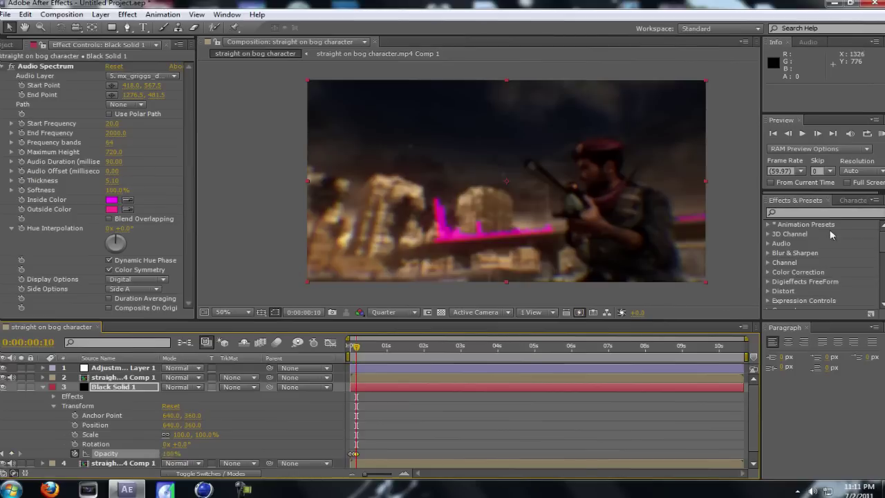
RAM-preview the opening frames to check the timing of the audio spectrum's fade-in
left_click(854, 134)
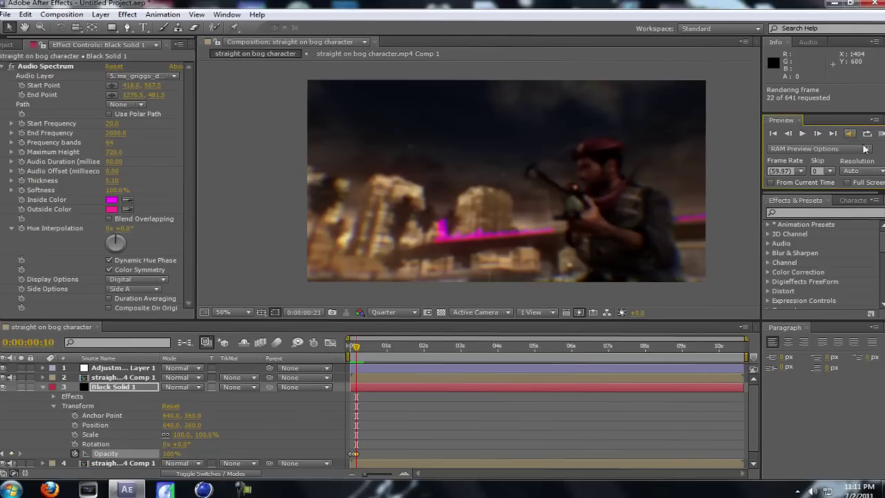
left_click(882, 134)
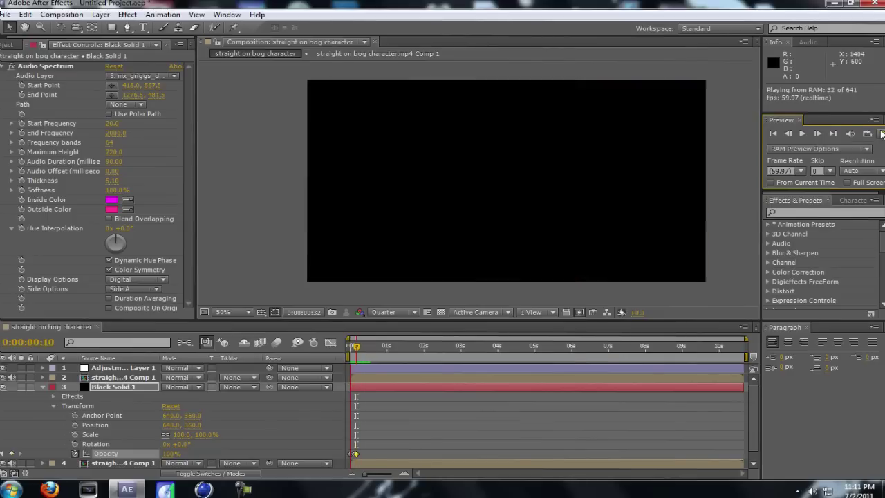
left_click(882, 134)
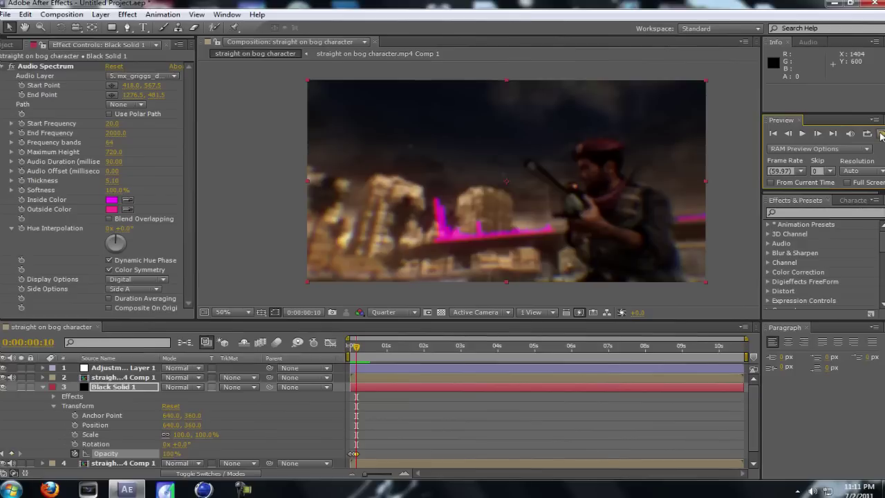